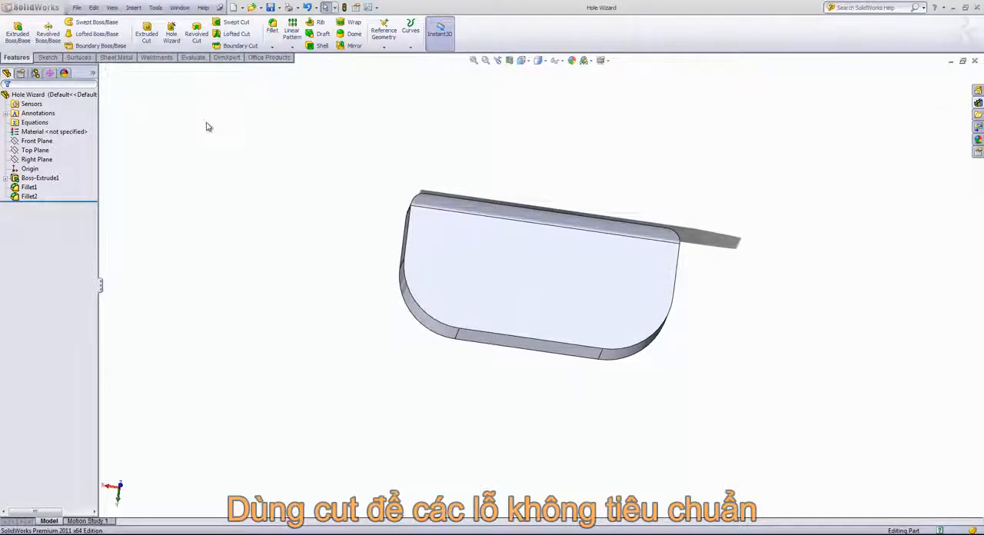
Start a Hole Wizard hole and place seven hole positions across the large flat face and on its long and short straight edges.
{"action": "left_click", "coordinate": [170, 38]}
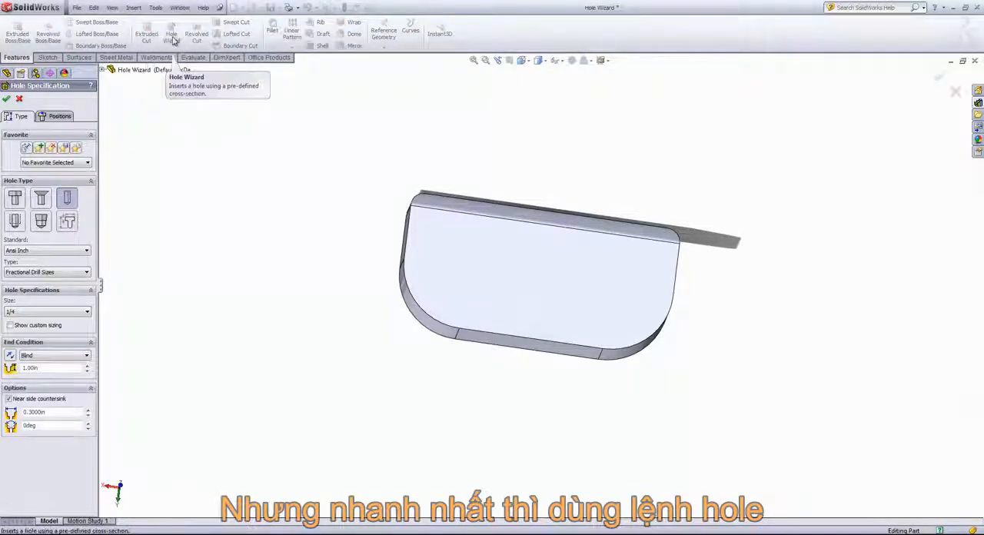
{"action": "left_click", "coordinate": [53, 116]}
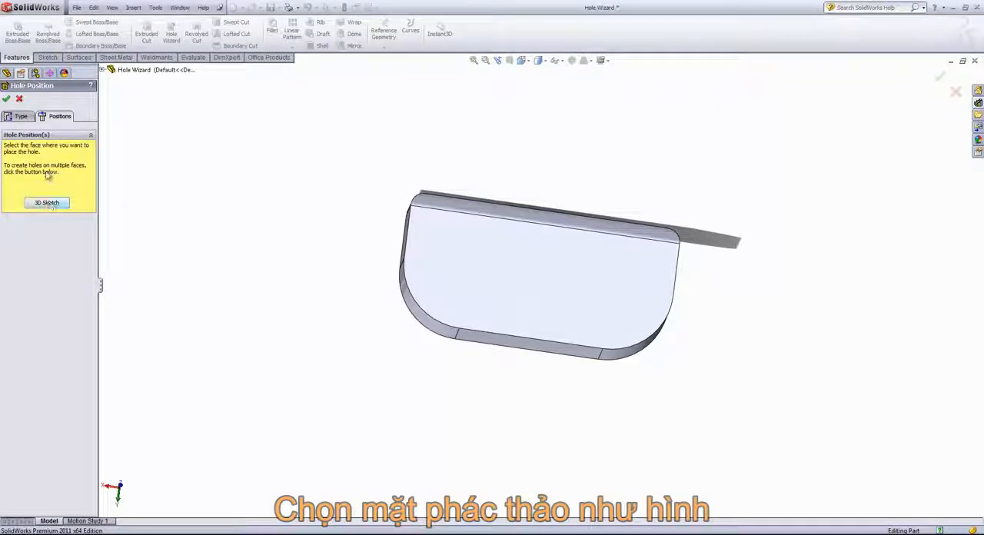
{"action": "left_click", "coordinate": [472, 242]}
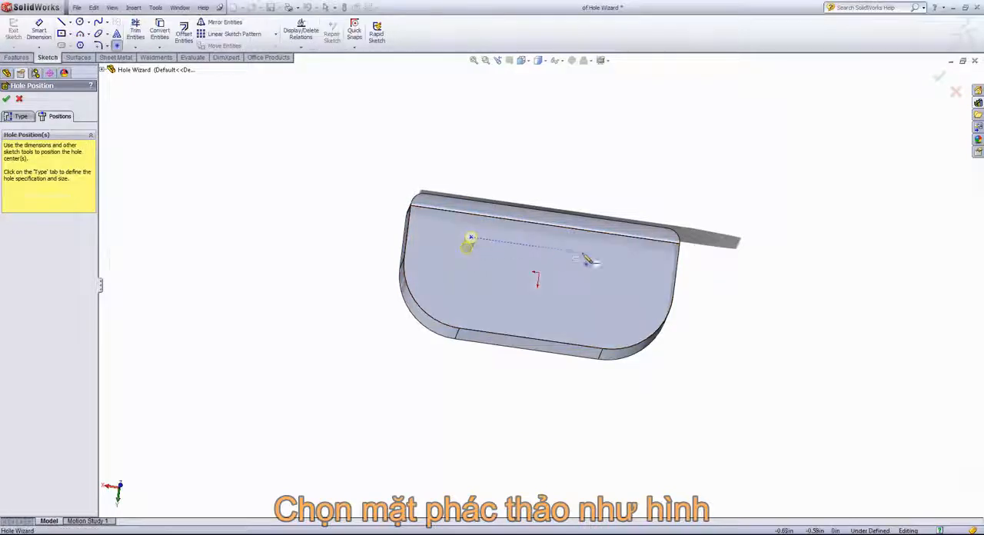
{"action": "left_click", "coordinate": [521, 244]}
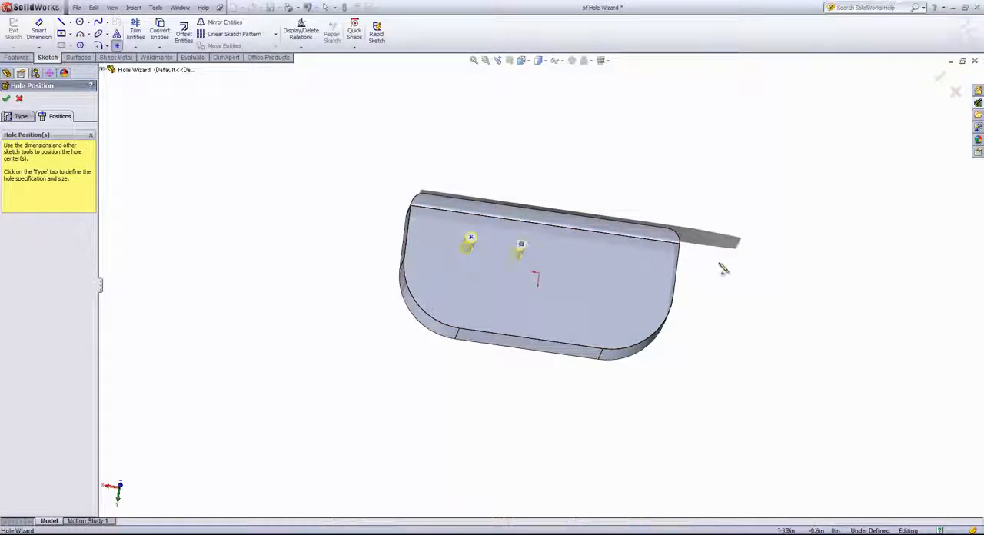
{"action": "left_click", "coordinate": [577, 253]}
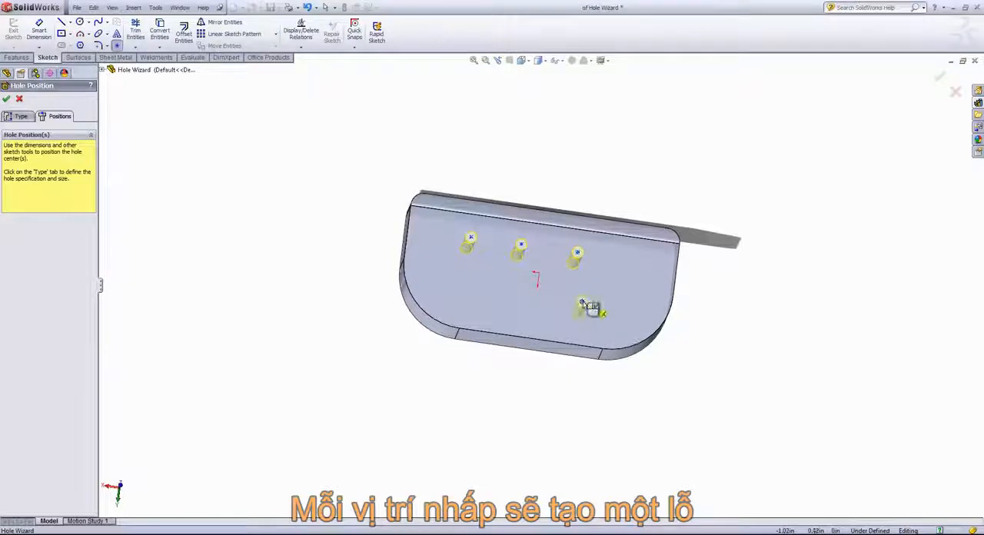
{"action": "left_click", "coordinate": [581, 302]}
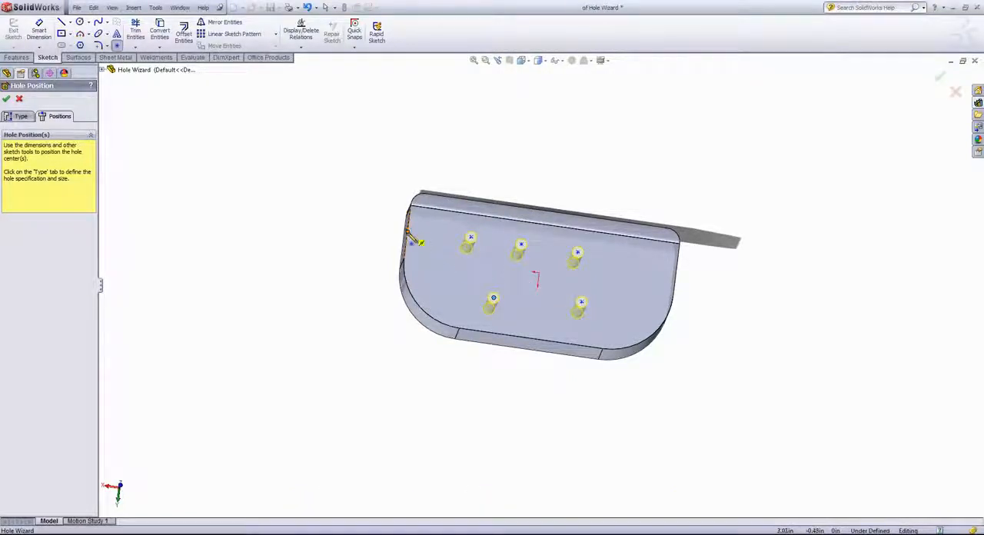
{"action": "left_click", "coordinate": [406, 232]}
{"action": "left_click", "coordinate": [551, 225]}
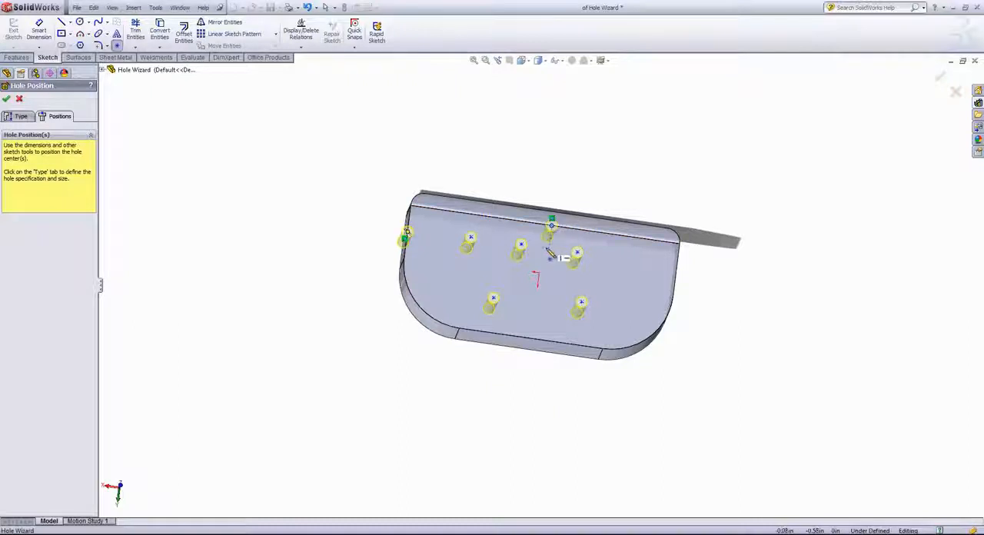
{"action": "right_click", "coordinate": [527, 233]}
{"action": "left_click", "coordinate": [542, 240]}
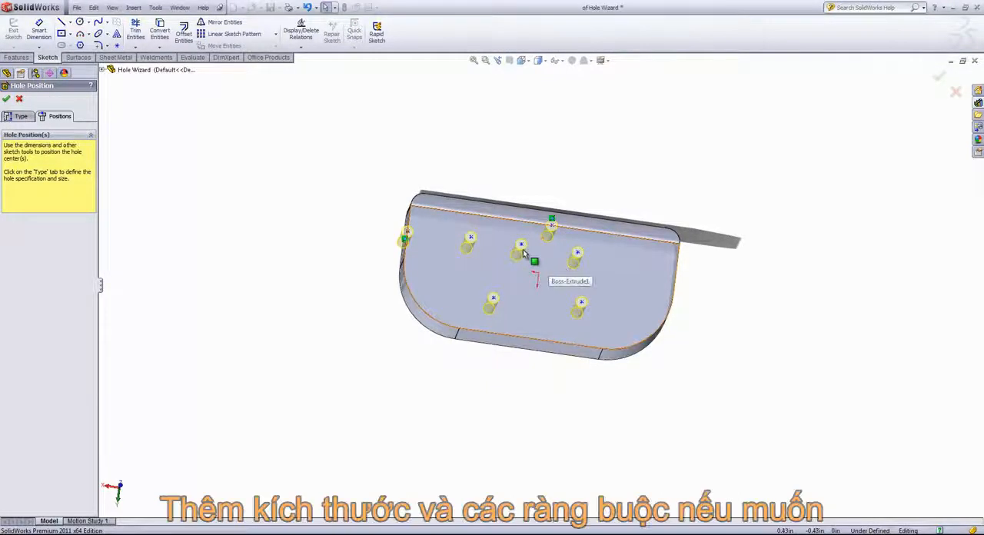
Dimension the first hole center 0.5 in from the long straight edge beside the fillet.
{"action": "middle_click_drag", "start_coordinate": [525, 251], "coordinate": [518, 274]}
{"action": "key", "text": "s"}
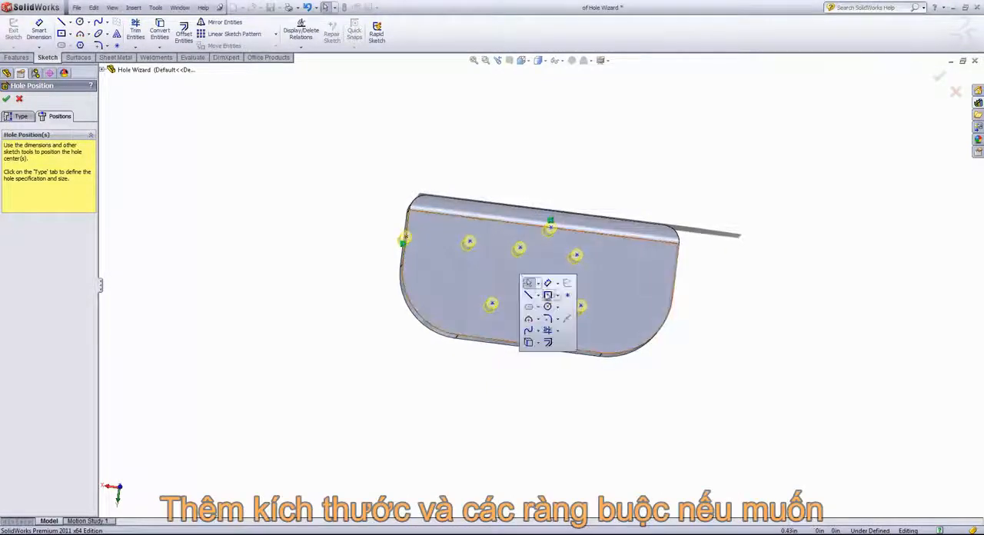
{"action": "left_click", "coordinate": [528, 280]}
{"action": "left_click", "coordinate": [469, 241]}
{"action": "left_click", "coordinate": [479, 223]}
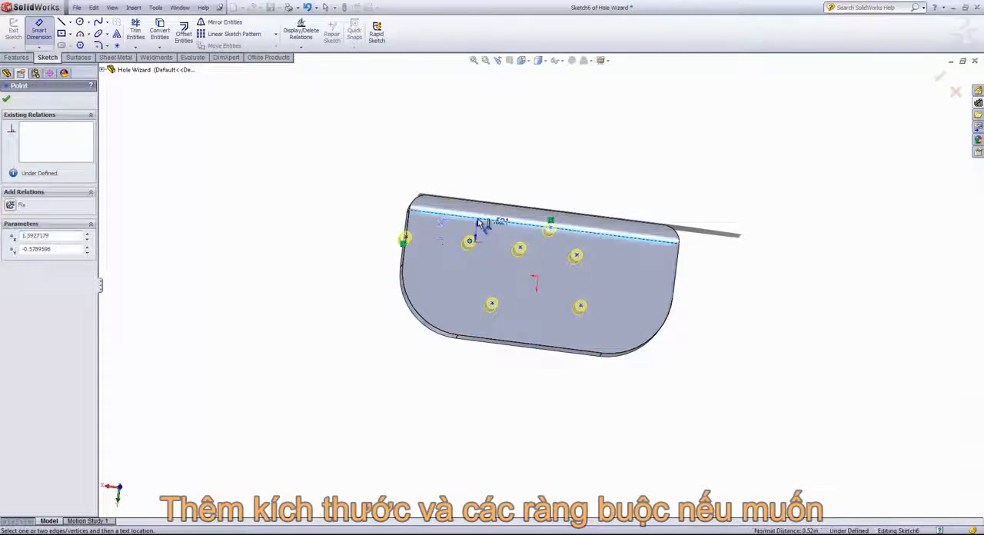
{"action": "left_click", "coordinate": [445, 223]}
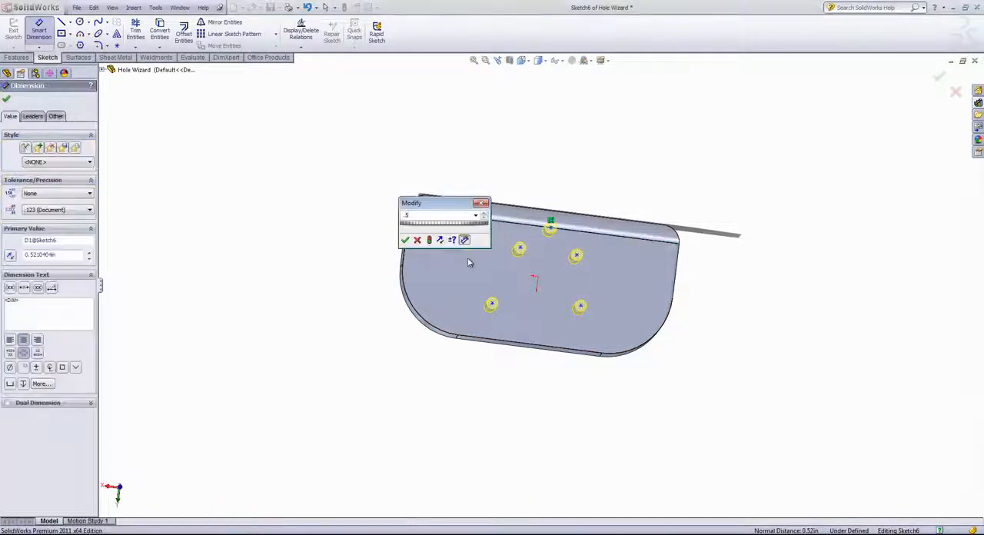
{"action": "key", "text": "Return"}
Dimension the same hole center 1.5 in from the short side edge of the face.
{"action": "left_click", "coordinate": [469, 241]}
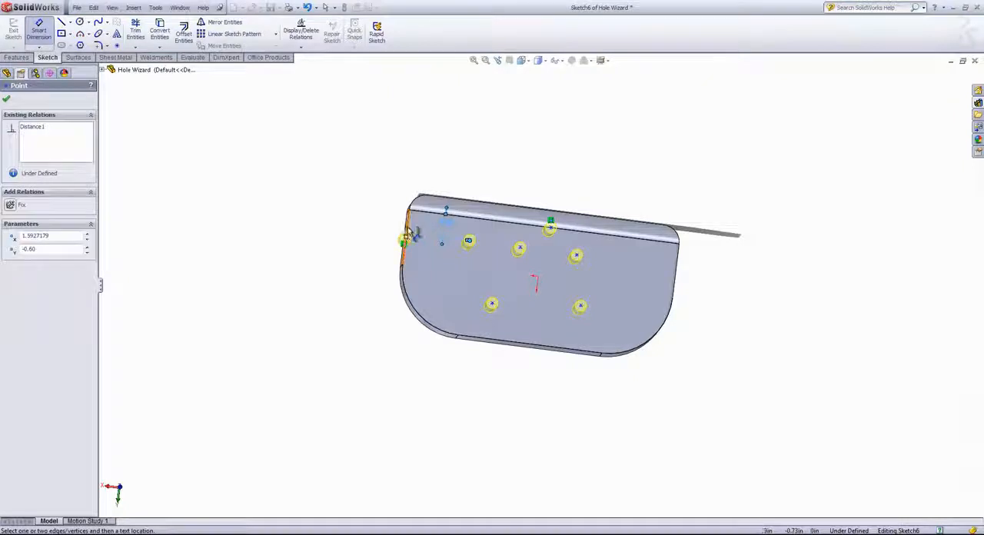
{"action": "left_click", "coordinate": [405, 239]}
{"action": "left_click", "coordinate": [435, 284]}
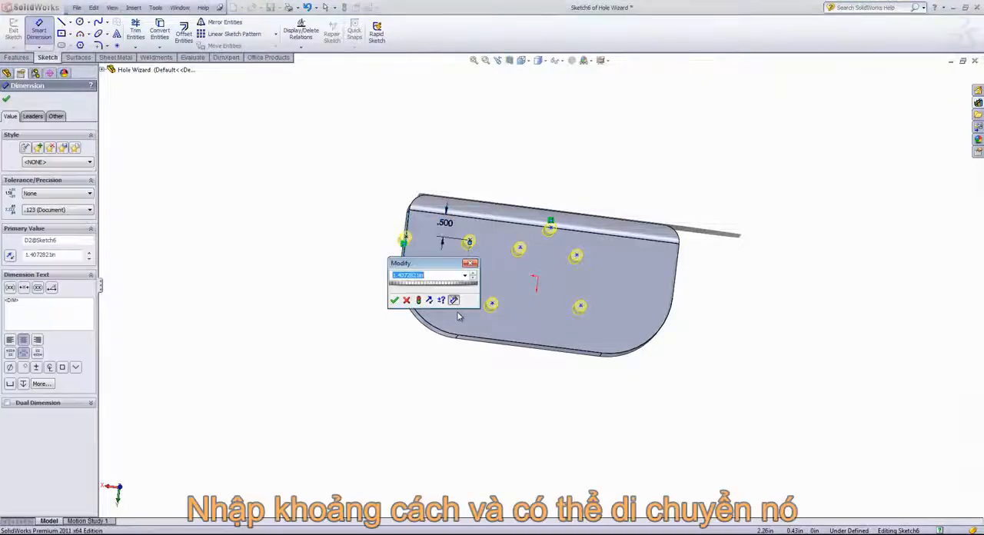
{"action": "type", "text": "1.5"}
{"action": "key", "text": "Return"}
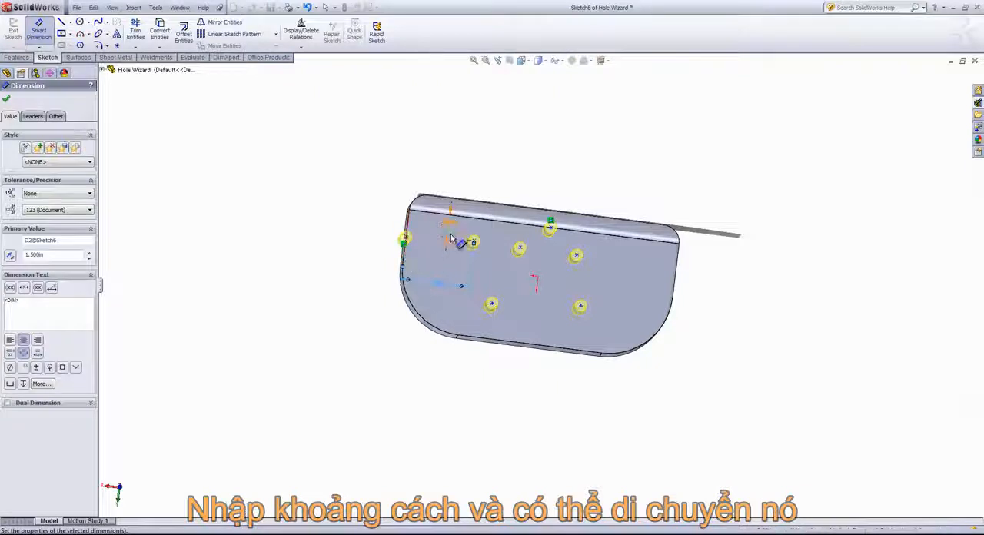
{"action": "right_click", "coordinate": [508, 177]}
{"action": "left_click", "coordinate": [527, 185]}
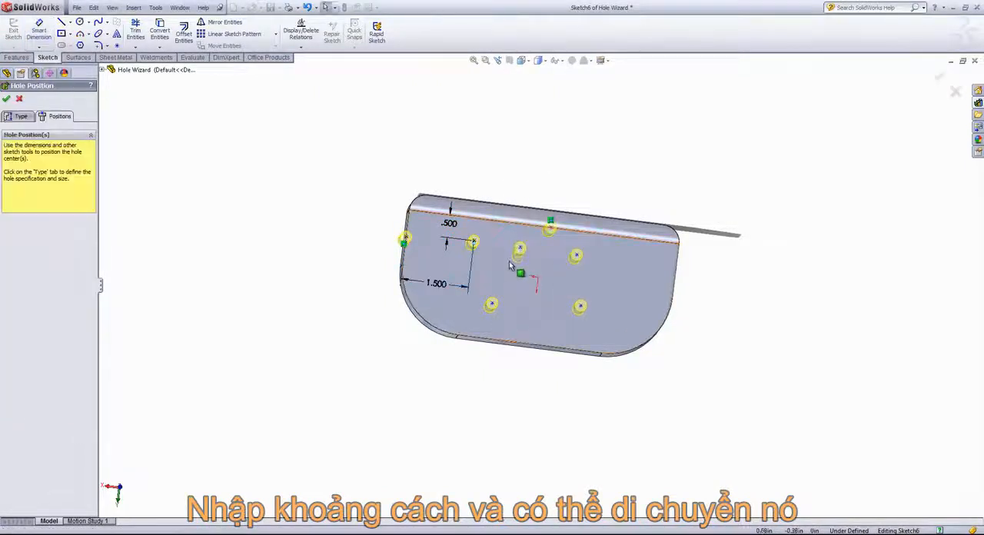
Delete the placed hole positions from the face and cancel the Hole Wizard.
{"action": "middle_click_drag", "start_coordinate": [509, 262], "coordinate": [502, 245]}
{"action": "left_click", "coordinate": [491, 301]}
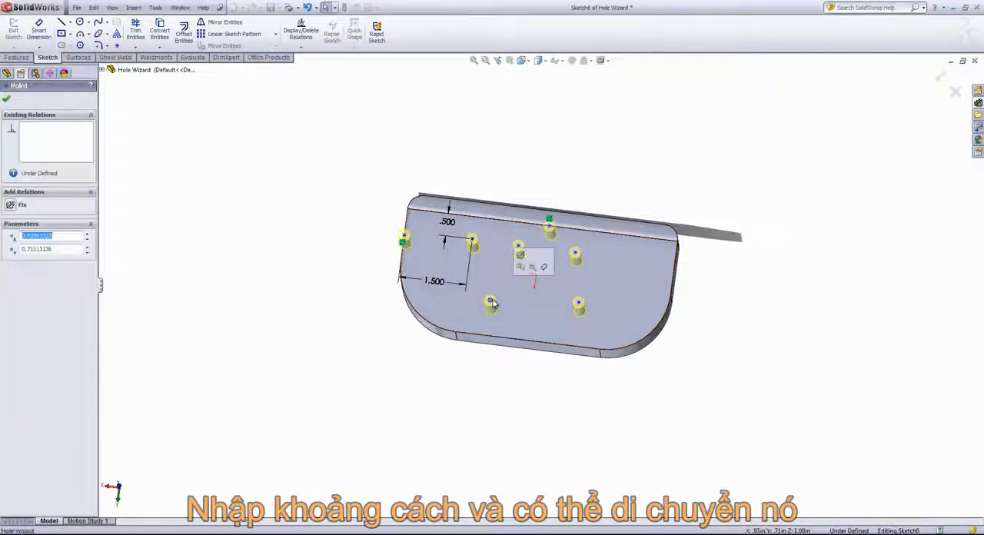
{"action": "key", "text": "Delete"}
{"action": "left_click", "coordinate": [519, 245]}
{"action": "key", "text": "Delete"}
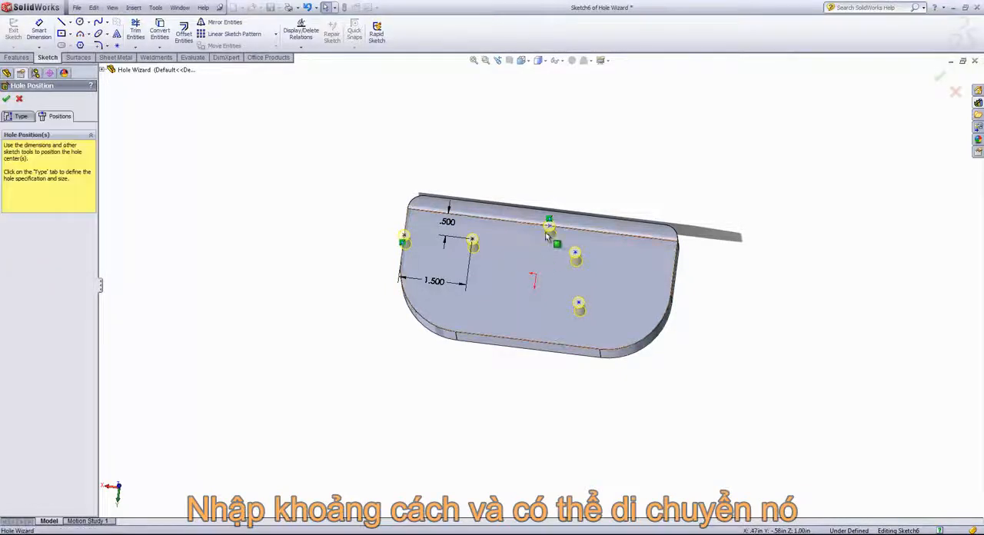
{"action": "left_click", "coordinate": [549, 231]}
{"action": "key", "text": "Delete"}
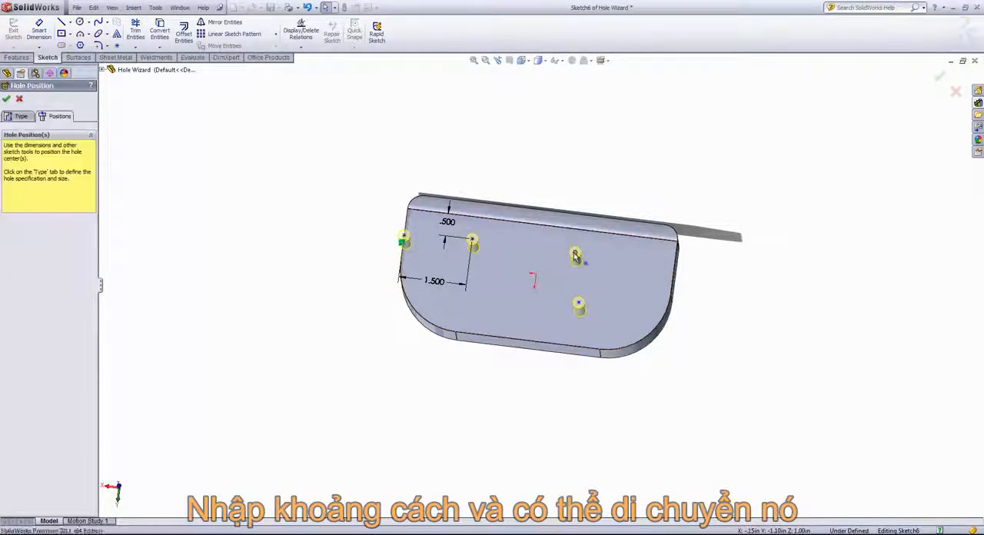
{"action": "left_click", "coordinate": [576, 256]}
{"action": "key", "text": "Delete"}
{"action": "left_click", "coordinate": [578, 305]}
{"action": "key", "text": "Delete"}
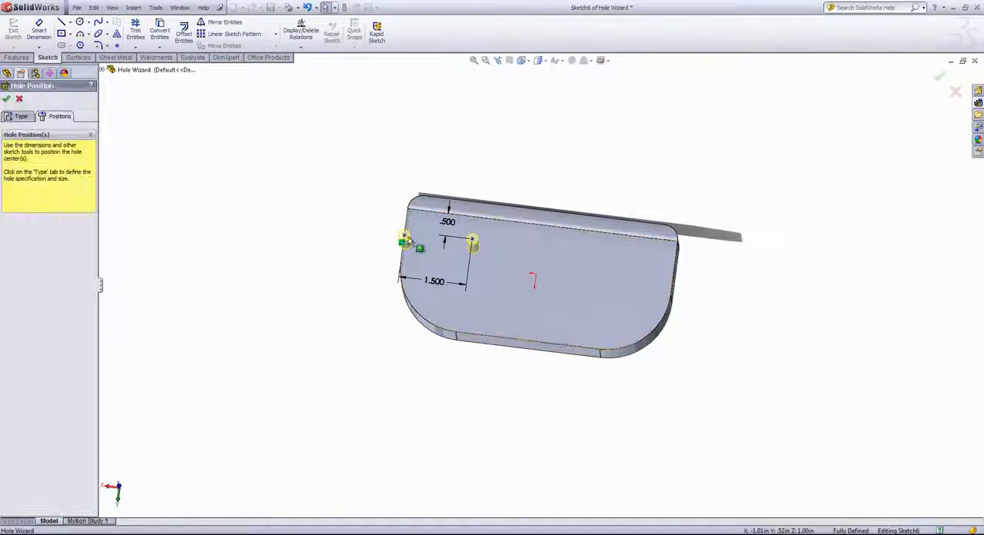
{"action": "left_click", "coordinate": [472, 243]}
{"action": "key", "text": "Delete"}
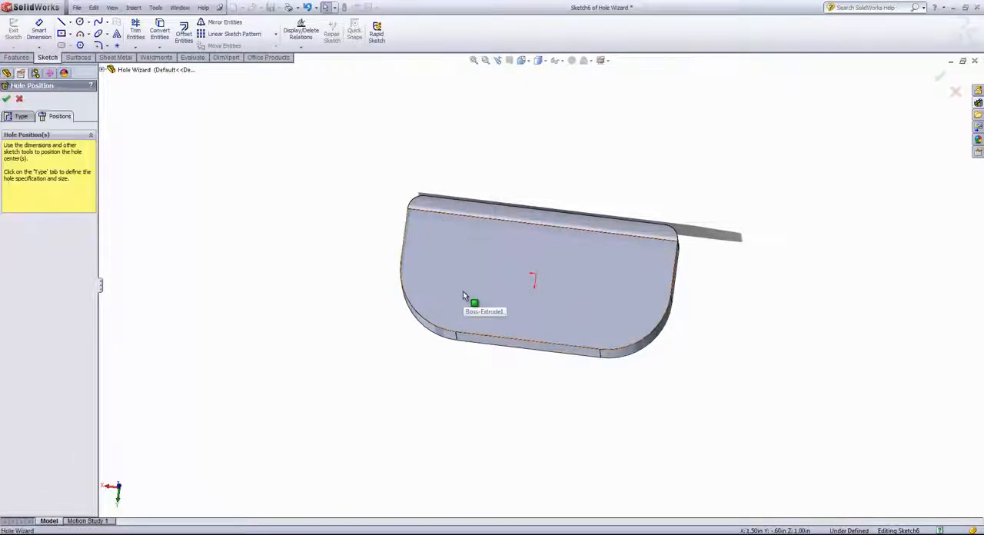
{"action": "left_click", "coordinate": [955, 93]}
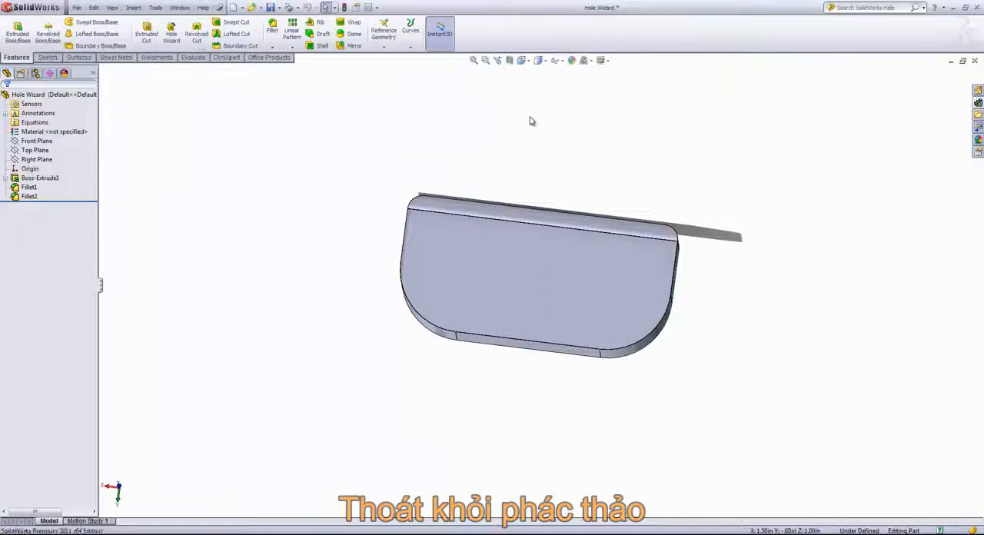
Restart the Hole Wizard with a 3D sketch and place two holes on the large flat face, one on the front side and one on the rounded corner.
{"action": "left_click", "coordinate": [172, 30]}
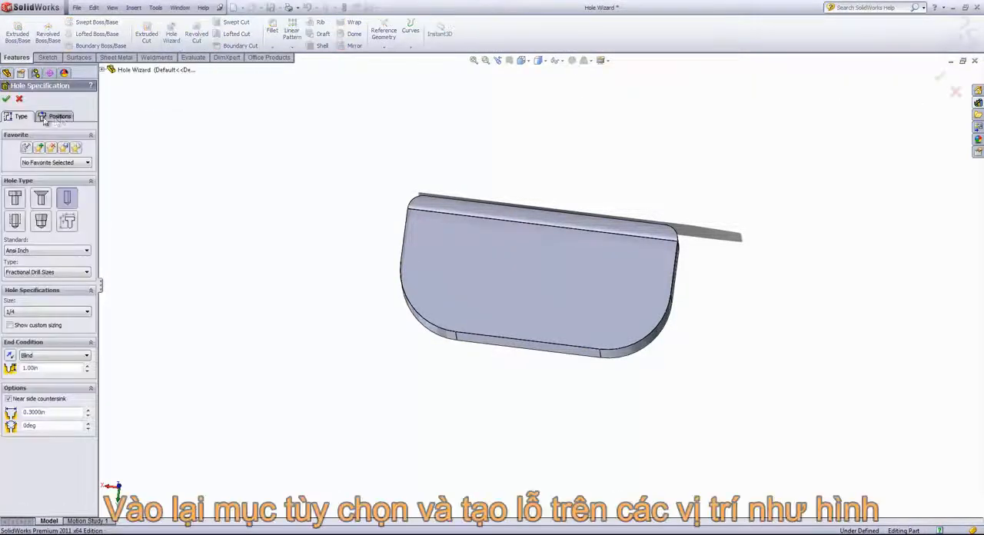
{"action": "left_click", "coordinate": [55, 116]}
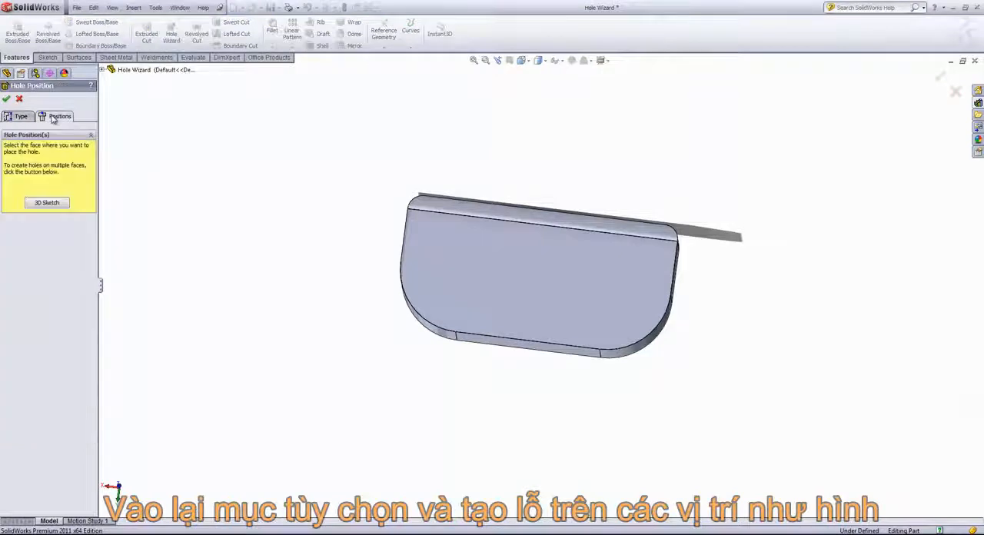
{"action": "left_click", "coordinate": [46, 203]}
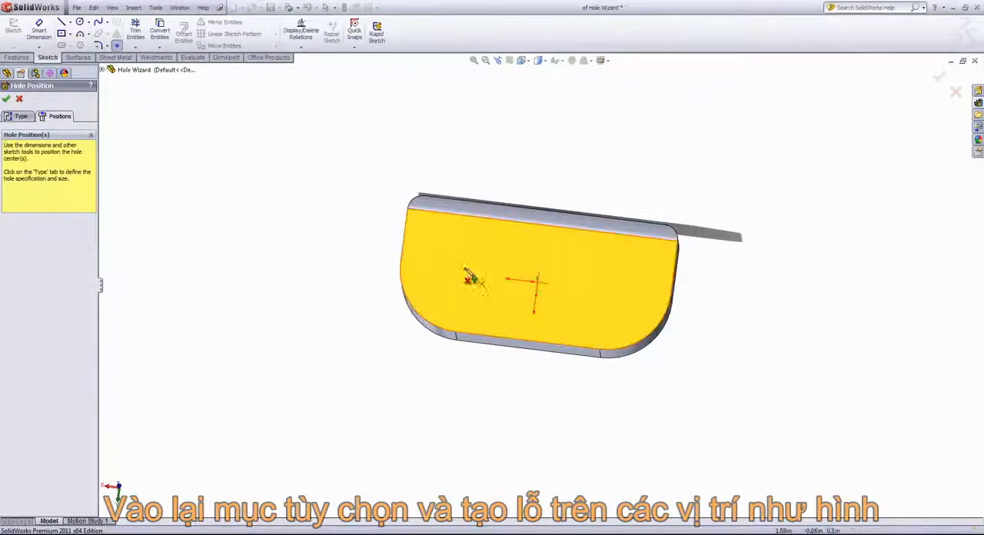
{"action": "middle_click_drag", "start_coordinate": [473, 311], "coordinate": [467, 244]}
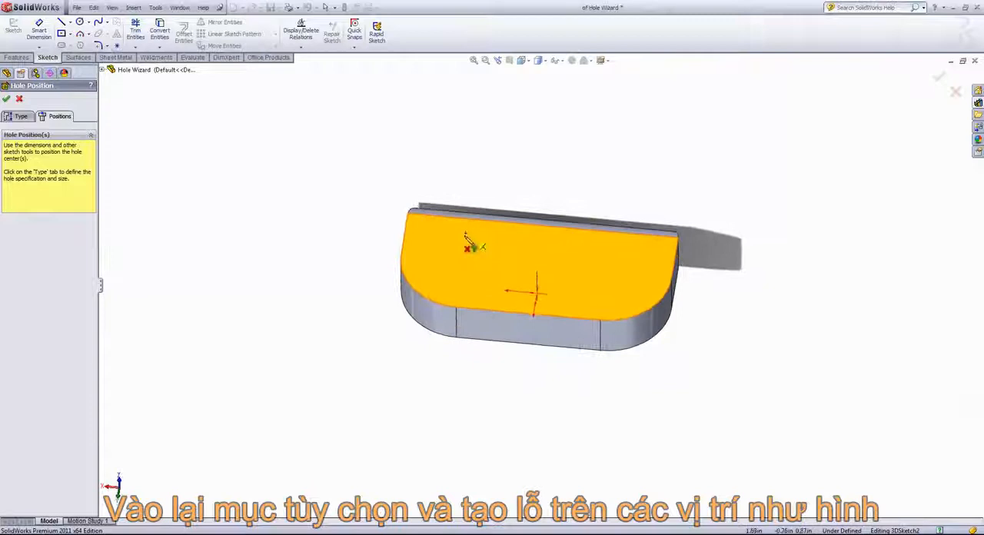
{"action": "left_click", "coordinate": [436, 264]}
{"action": "left_click", "coordinate": [519, 241]}
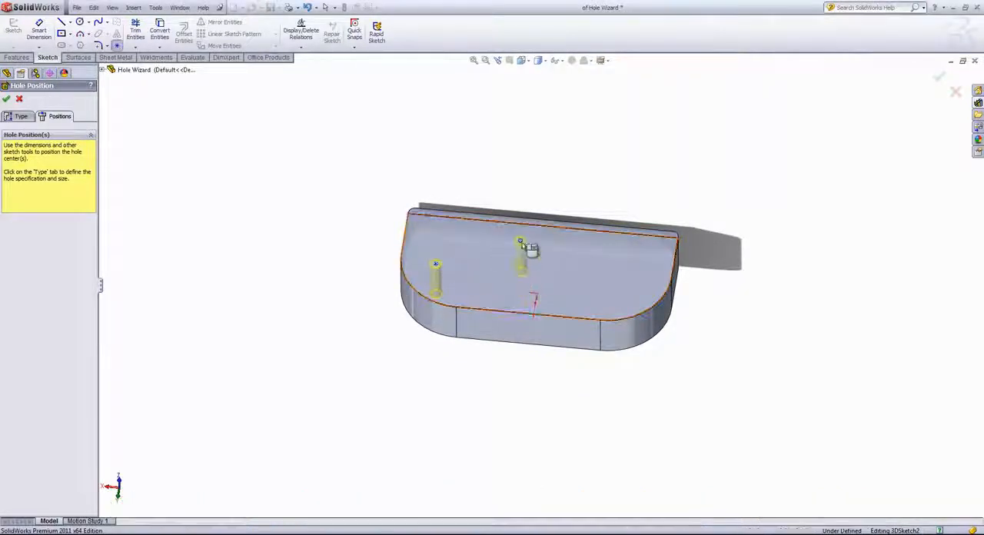
{"action": "left_click", "coordinate": [562, 332]}
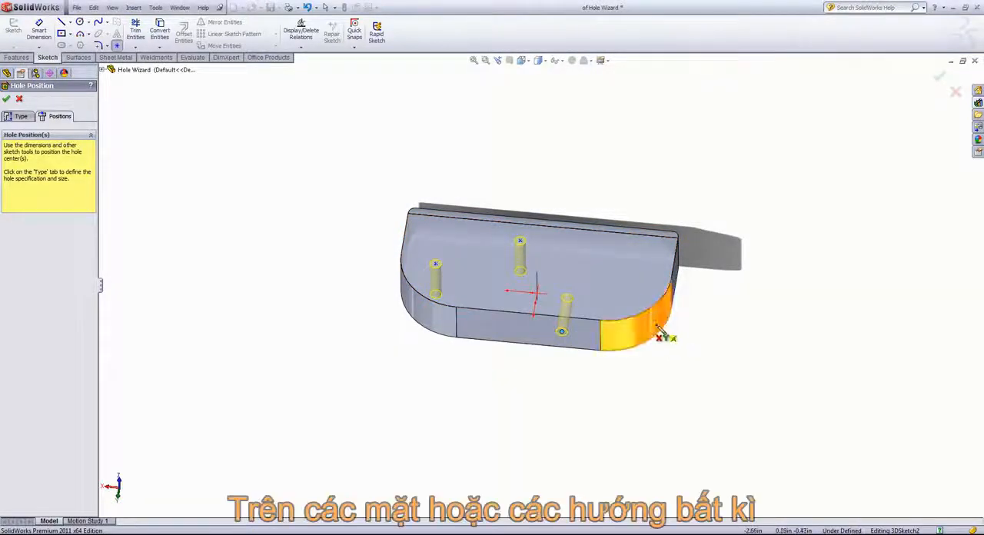
{"action": "left_click", "coordinate": [654, 323]}
Place additional hole positions on the long back edge, its end corner and the opposite large face.
{"action": "middle_click_drag", "start_coordinate": [750, 329], "coordinate": [643, 327]}
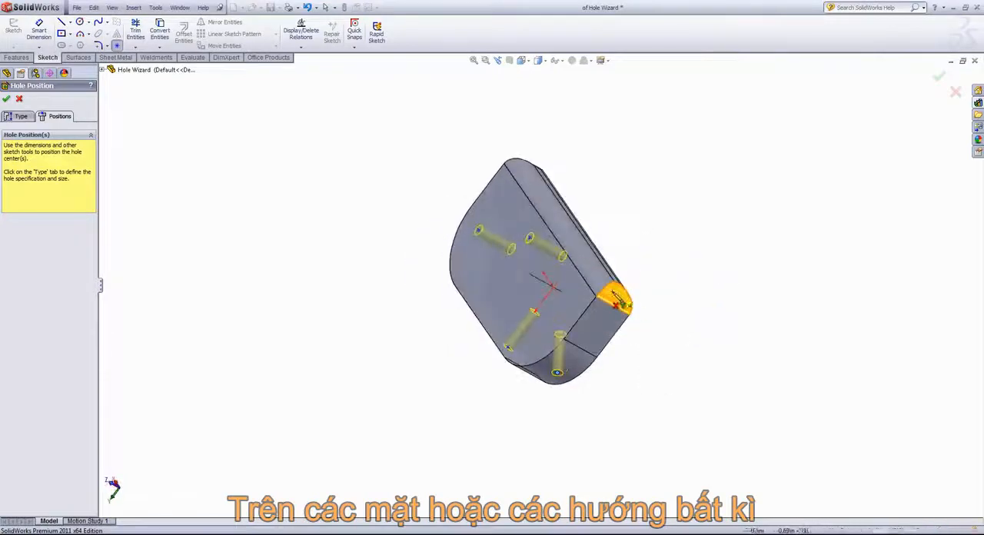
{"action": "middle_click_drag", "start_coordinate": [635, 271], "coordinate": [735, 207]}
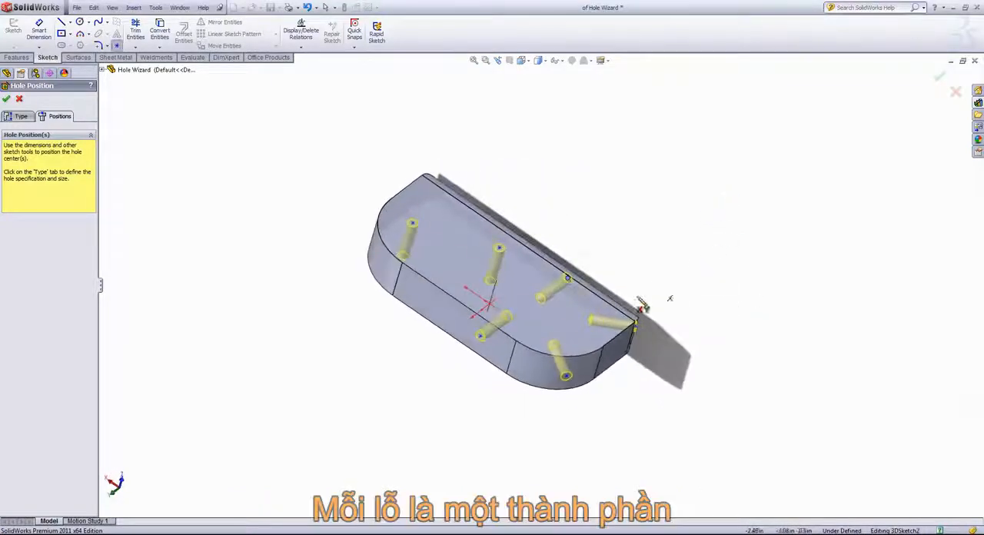
{"action": "scroll", "coordinate": [474, 336], "scroll_direction": "down", "scroll_amount": 1}
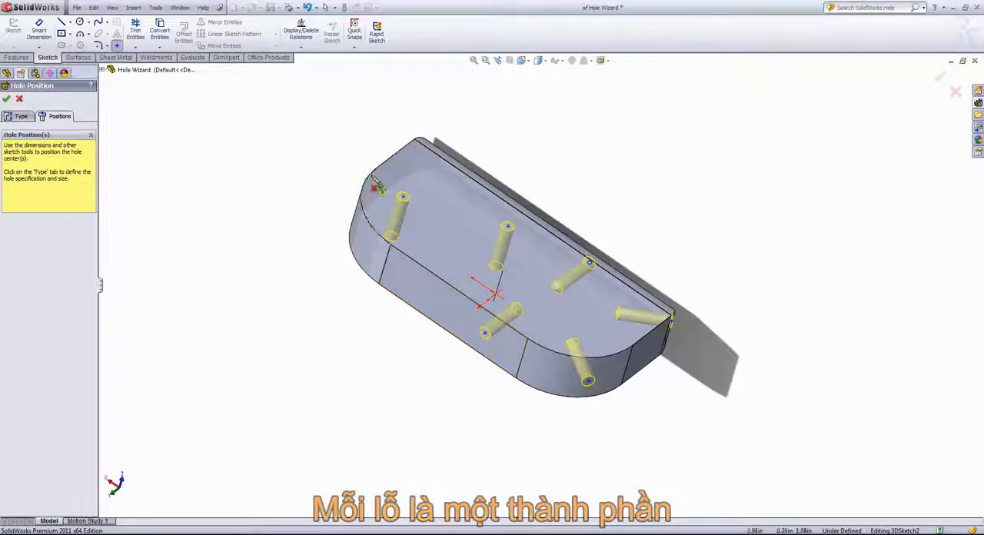
{"action": "middle_click_drag", "start_coordinate": [723, 263], "coordinate": [580, 297]}
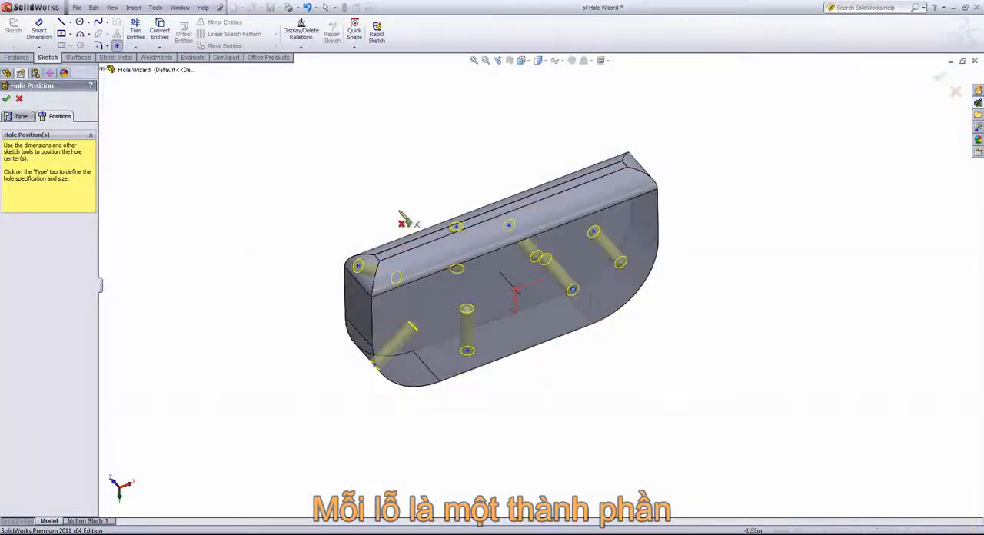
{"action": "middle_click_drag", "start_coordinate": [404, 220], "coordinate": [788, 320]}
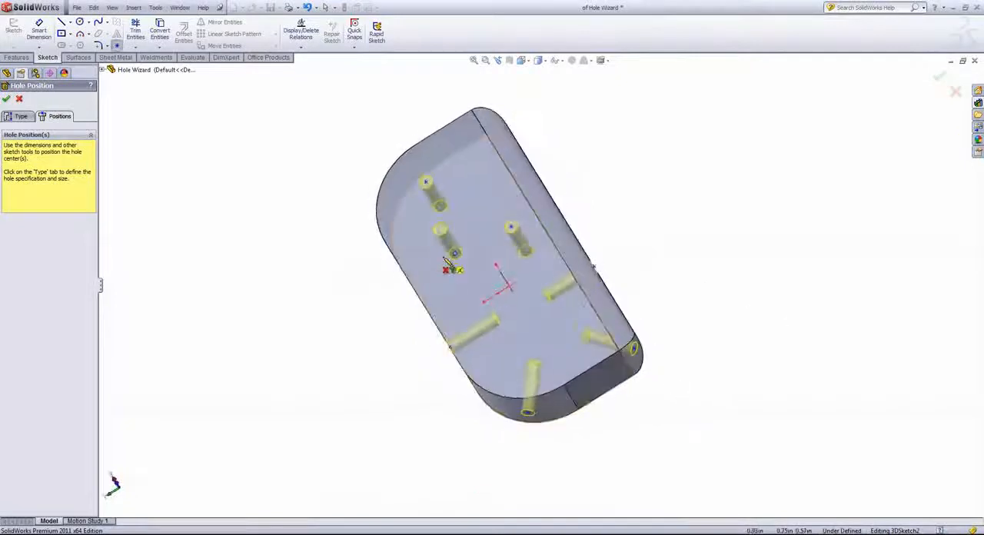
{"action": "right_click", "coordinate": [292, 226]}
{"action": "left_click", "coordinate": [309, 226]}
Delete two hole positions from the large flat faces, keeping the one nearest the long back edge.
{"action": "middle_click_drag", "start_coordinate": [444, 339], "coordinate": [471, 319]}
{"action": "left_click_drag", "start_coordinate": [462, 345], "coordinate": [433, 322]}
{"action": "left_click", "coordinate": [438, 262]}
{"action": "key", "text": "Delete"}
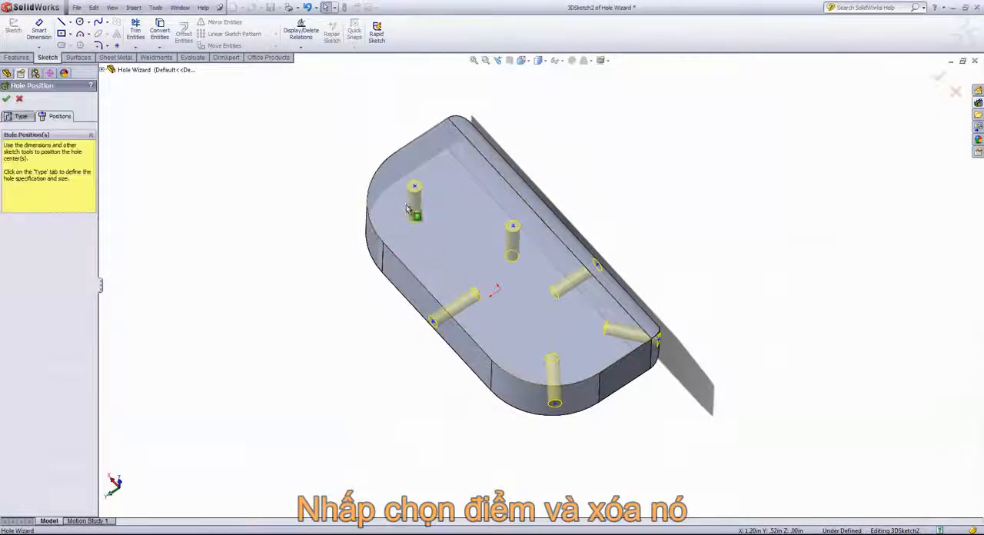
{"action": "left_click", "coordinate": [413, 214]}
{"action": "key", "text": "Delete"}
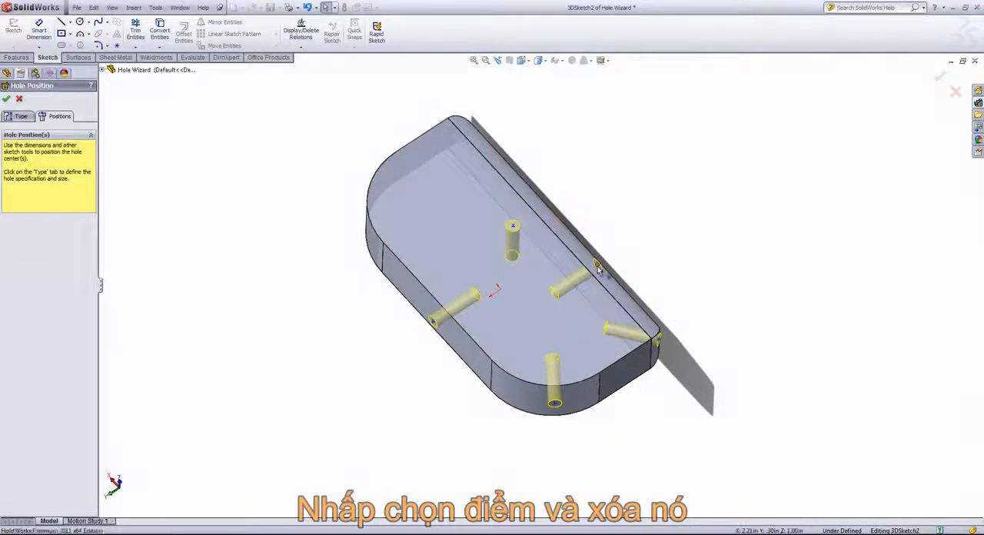
Delete the hole positions on the long back edge, its end corner and the front rounded corner.
{"action": "left_click", "coordinate": [598, 266]}
{"action": "key", "text": "Delete"}
{"action": "left_click", "coordinate": [658, 343]}
{"action": "key", "text": "Delete"}
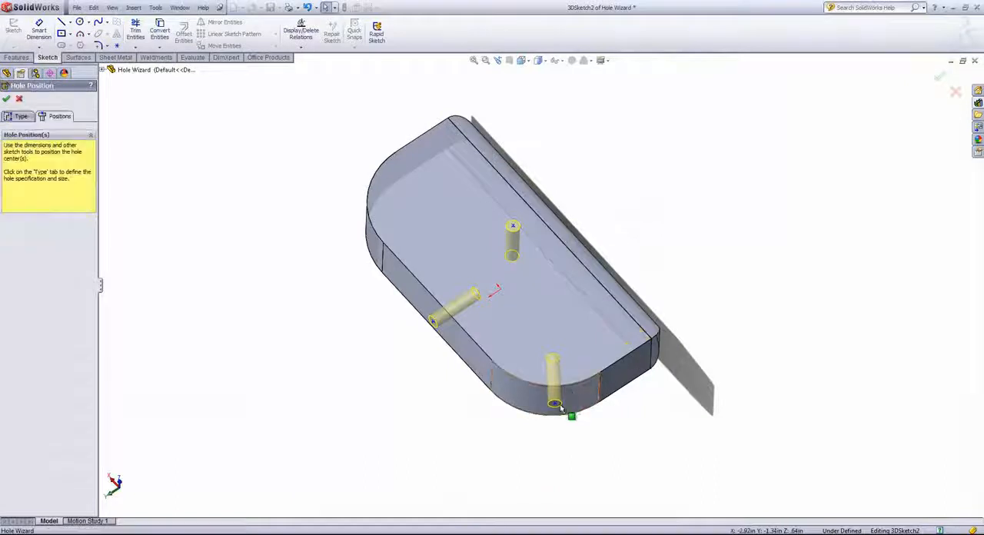
{"action": "left_click", "coordinate": [553, 402]}
{"action": "key", "text": "Delete"}
Shift the remaining front side hole slightly and move the large-face hole to about X 1.48 in, Y 0.06 in.
{"action": "middle_click_drag", "start_coordinate": [538, 405], "coordinate": [588, 327]}
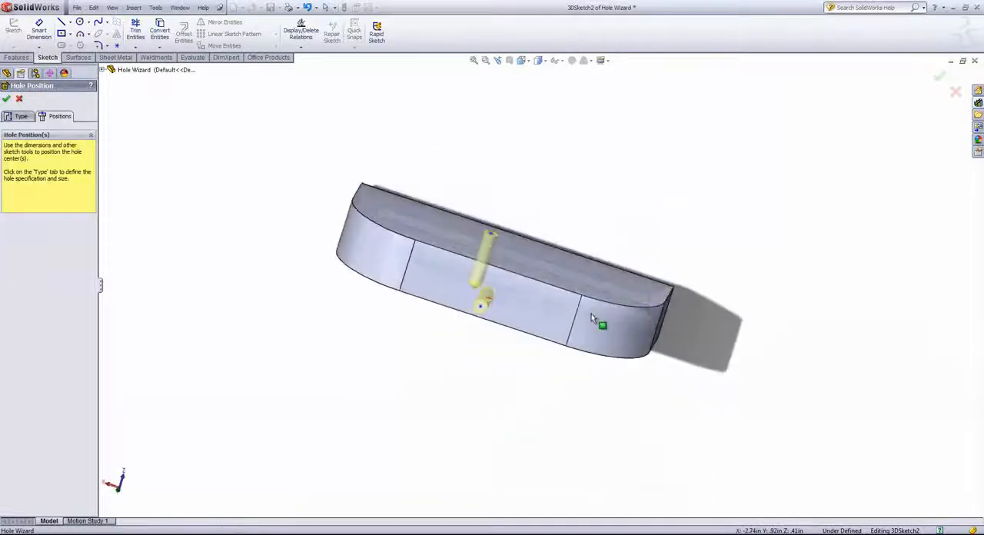
{"action": "left_click", "coordinate": [483, 304]}
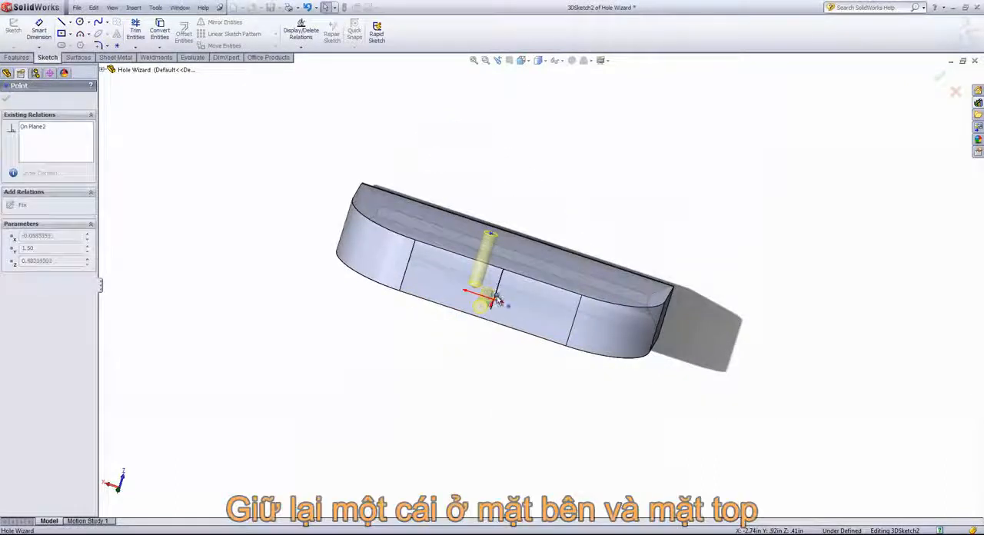
{"action": "mouse_move", "coordinate": [516, 245]}
{"action": "middle_mouse_down"}
{"action": "mouse_move", "coordinate": [494, 235]}
{"action": "mouse_move", "coordinate": [511, 228]}
{"action": "middle_mouse_up"}
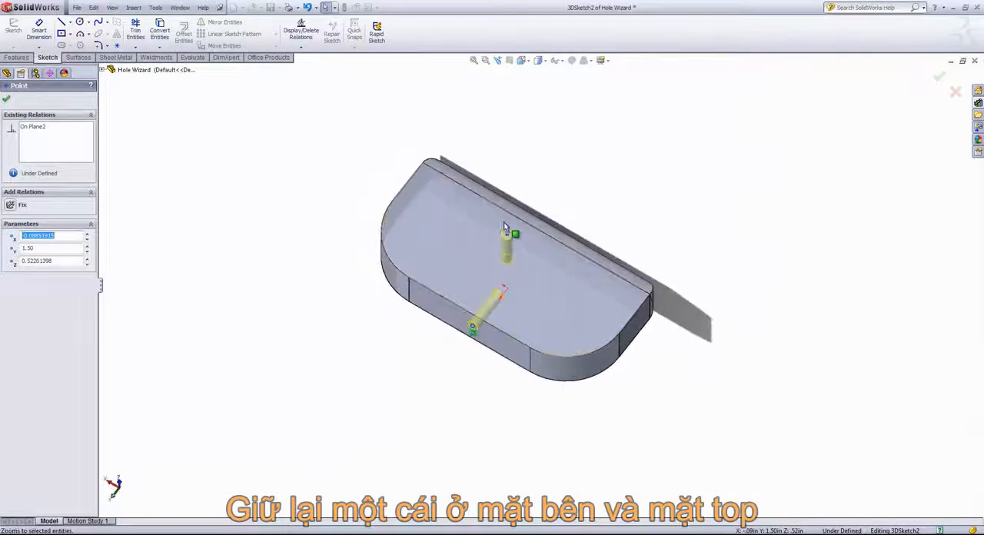
{"action": "left_click", "coordinate": [507, 237]}
{"action": "left_click_drag", "start_coordinate": [507, 236], "coordinate": [454, 238]}
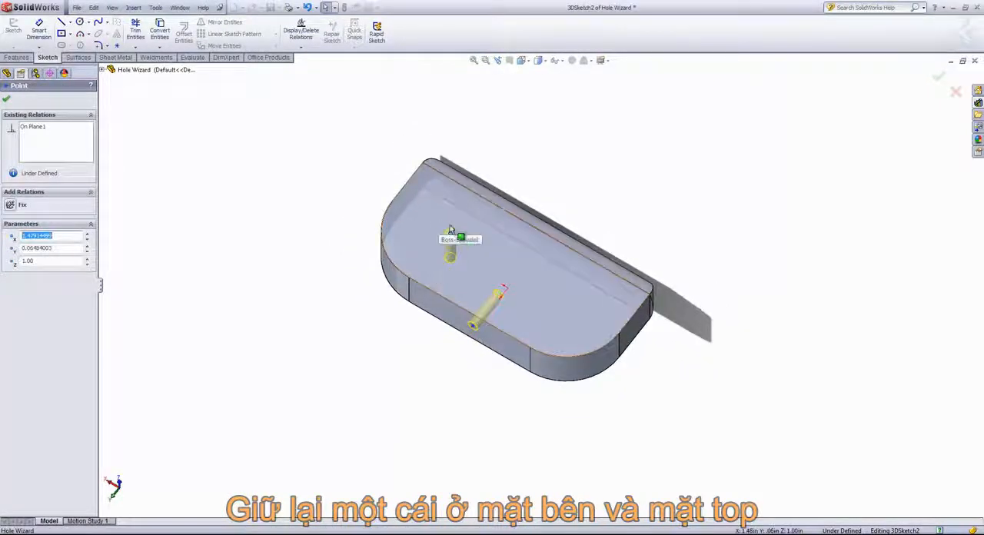
{"action": "left_click", "coordinate": [6, 98]}
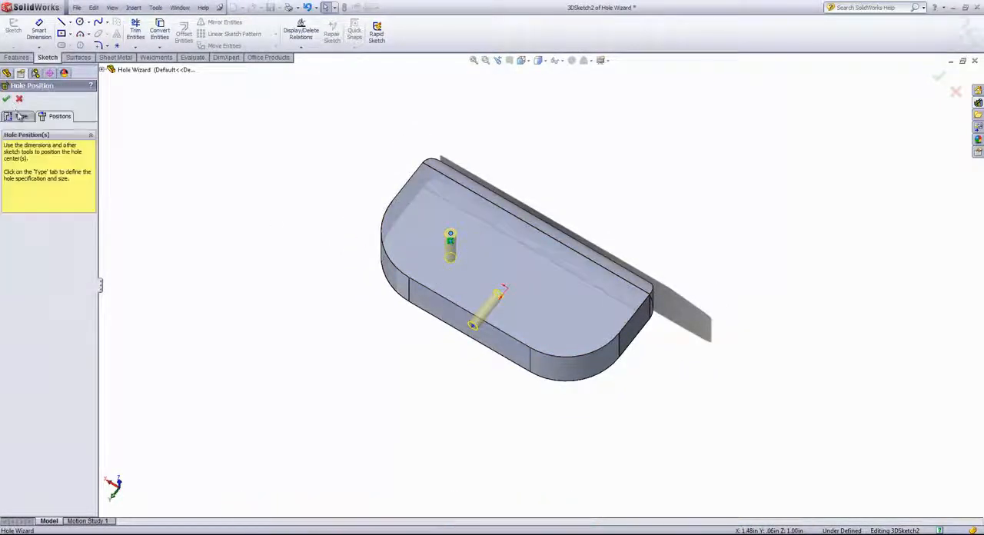
Open the hole specification and choose the Ansi Inch standard with the All Drill sizes type.
{"action": "left_click", "coordinate": [16, 116]}
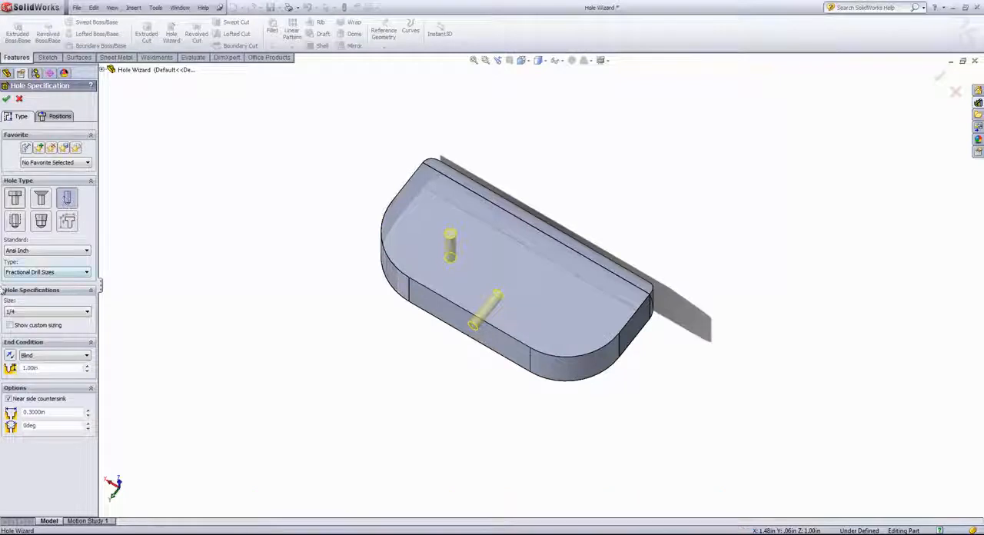
{"action": "left_click", "coordinate": [41, 251]}
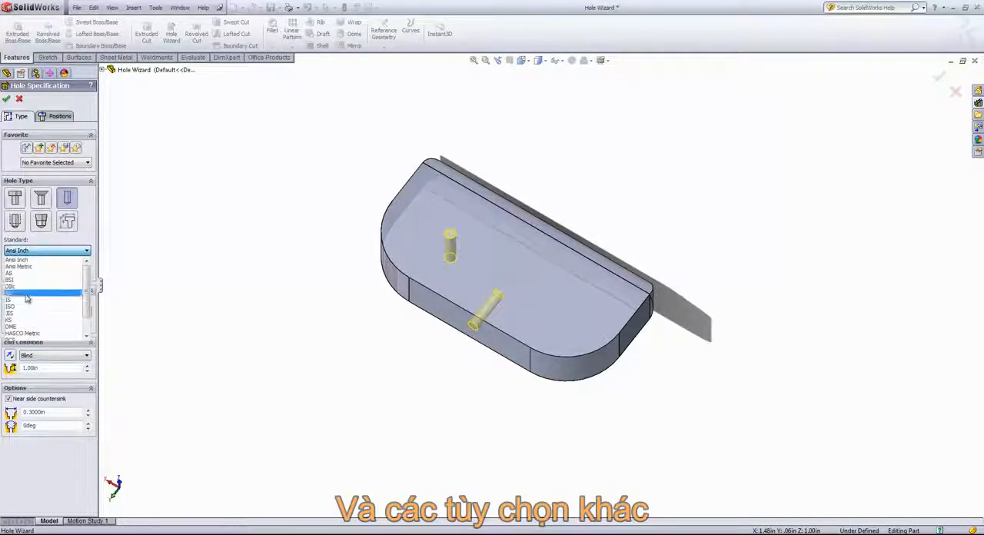
{"action": "scroll", "coordinate": [19, 265], "scroll_direction": "up", "scroll_amount": 1}
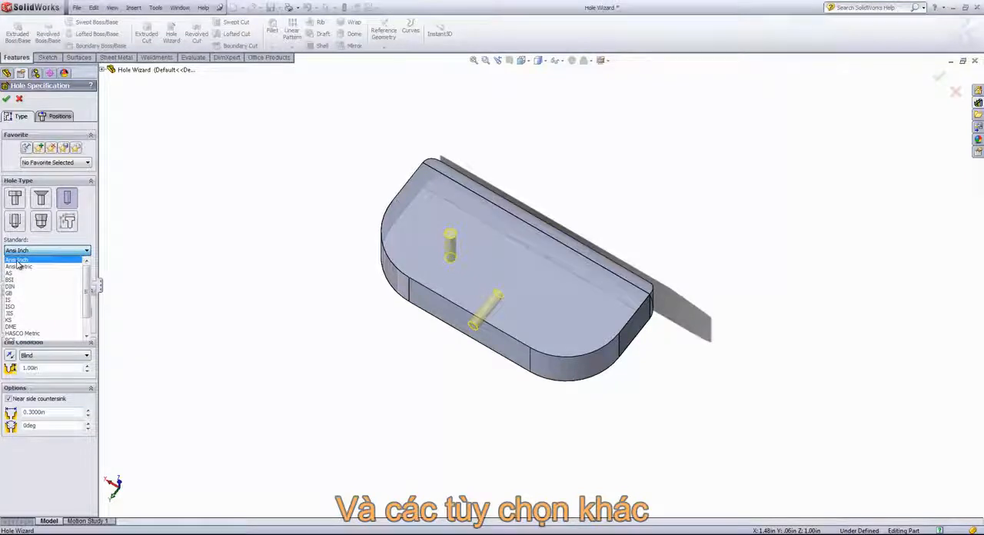
{"action": "left_click", "coordinate": [19, 261]}
{"action": "left_click", "coordinate": [22, 271]}
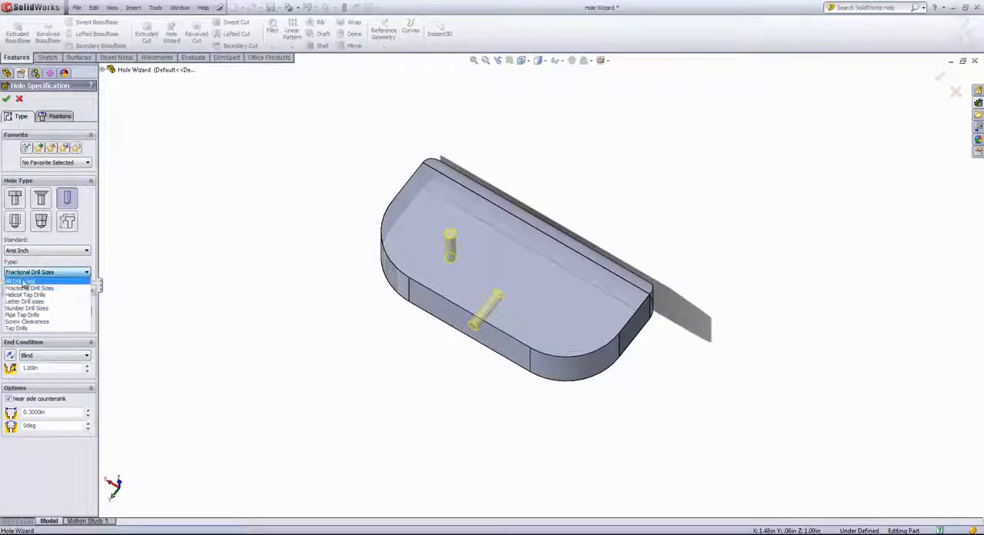
{"action": "left_click", "coordinate": [29, 290]}
Examine the hole sizes offered for All Drill sizes without changing the selected size.
{"action": "left_click", "coordinate": [46, 312]}
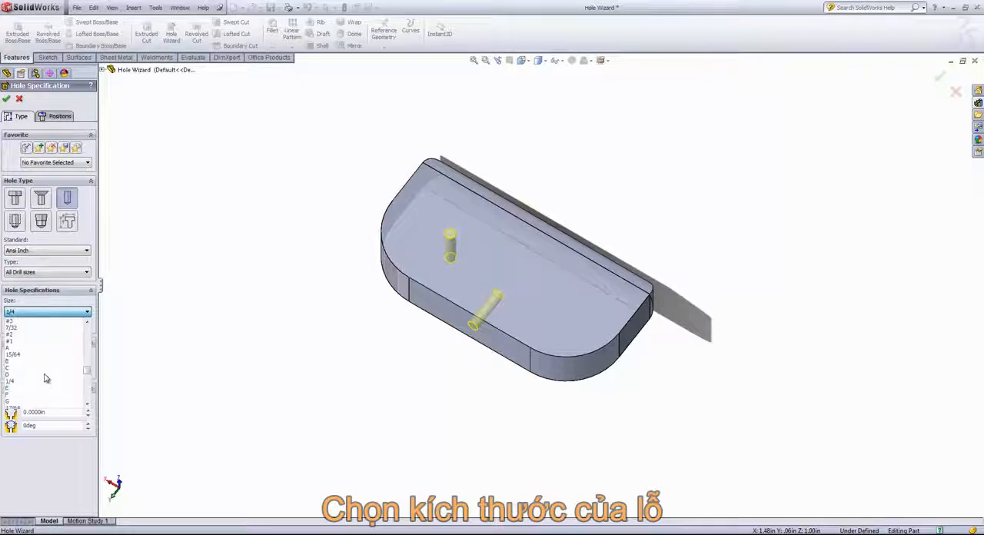
{"action": "scroll", "coordinate": [44, 364], "scroll_direction": "up", "scroll_amount": 10}
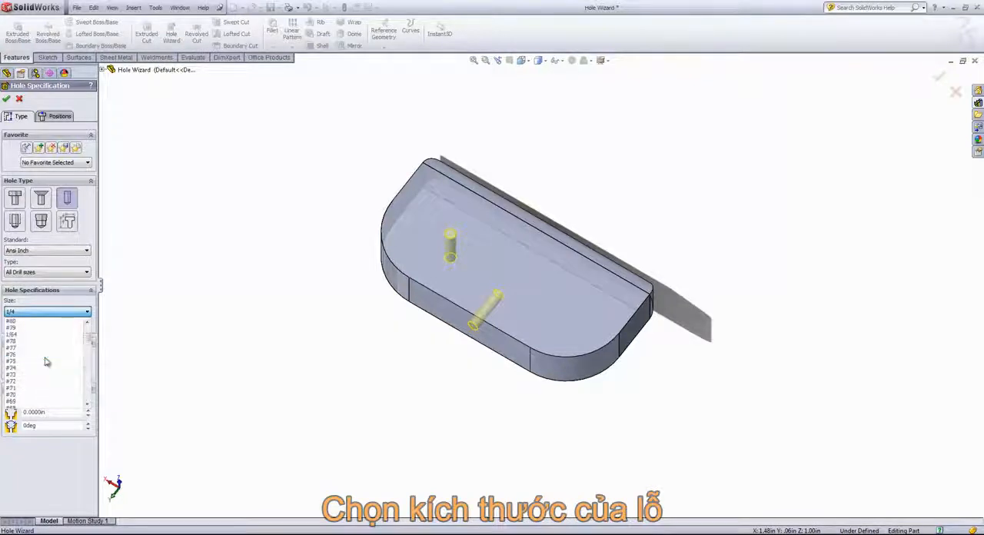
{"action": "scroll", "coordinate": [35, 339], "scroll_direction": "down", "scroll_amount": 15}
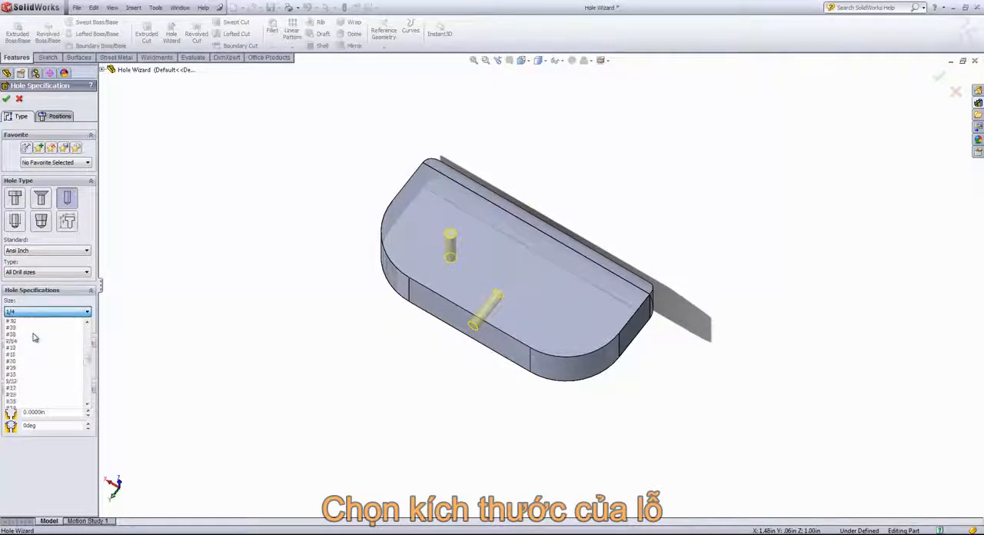
{"action": "scroll", "coordinate": [23, 360], "scroll_direction": "down", "scroll_amount": 6}
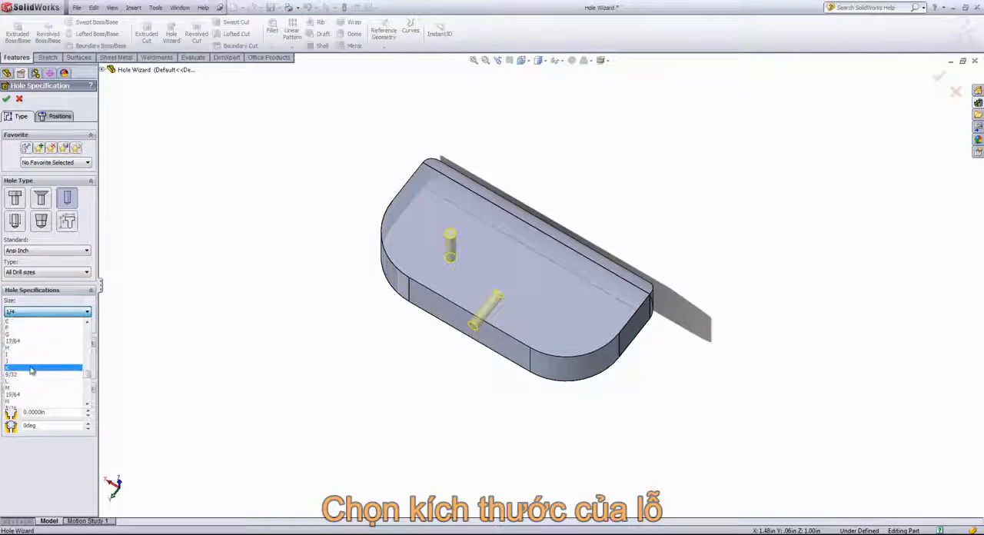
{"action": "left_click", "coordinate": [50, 302]}
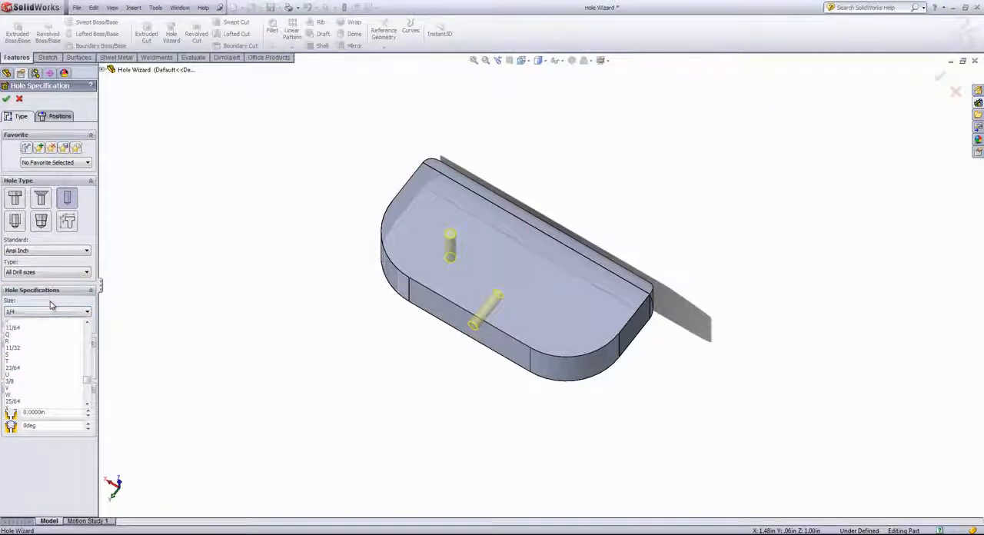
{"action": "left_click", "coordinate": [56, 313]}
{"action": "left_click", "coordinate": [56, 313]}
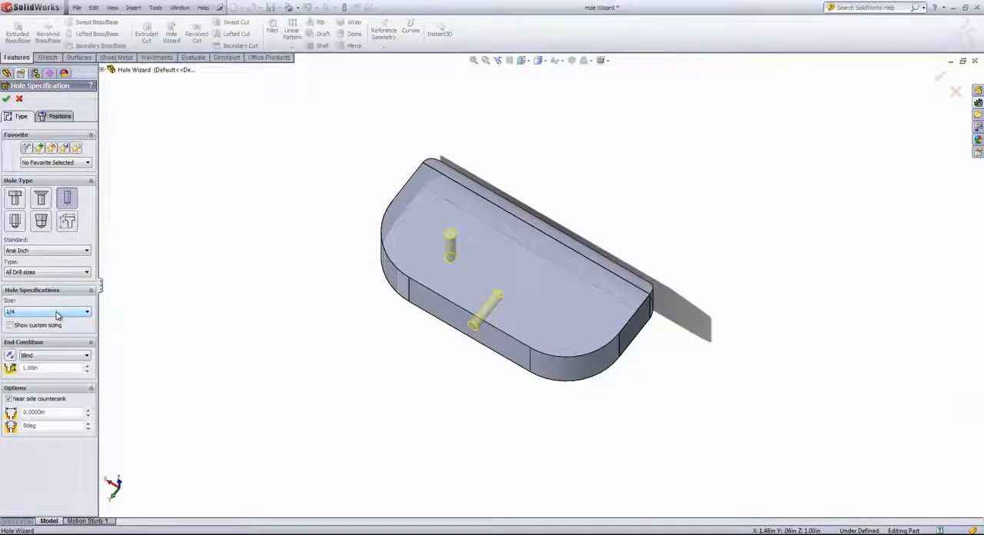
Change the hole type to Fractional Drill Sizes and look through its available sizes.
{"action": "left_click", "coordinate": [41, 274]}
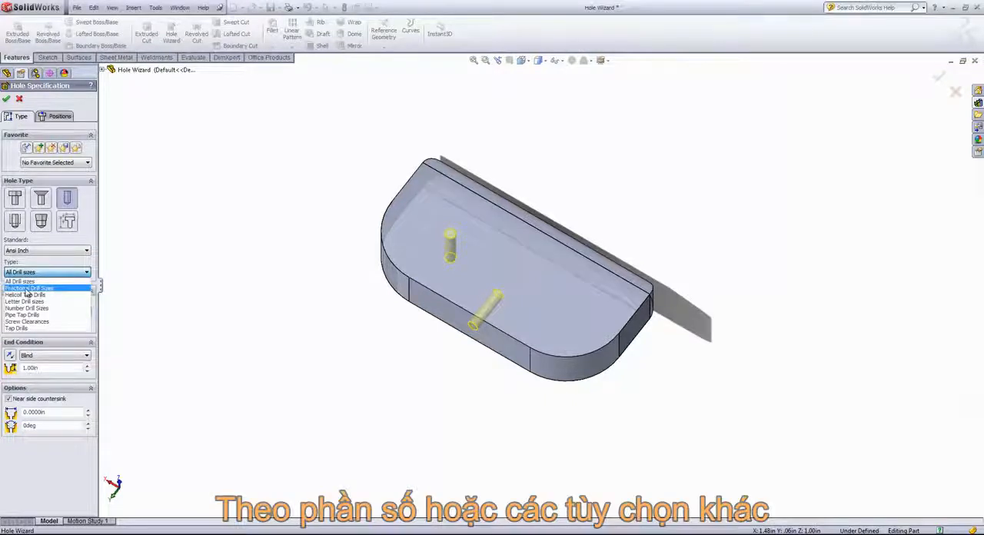
{"action": "left_click", "coordinate": [28, 289]}
{"action": "left_click", "coordinate": [39, 311]}
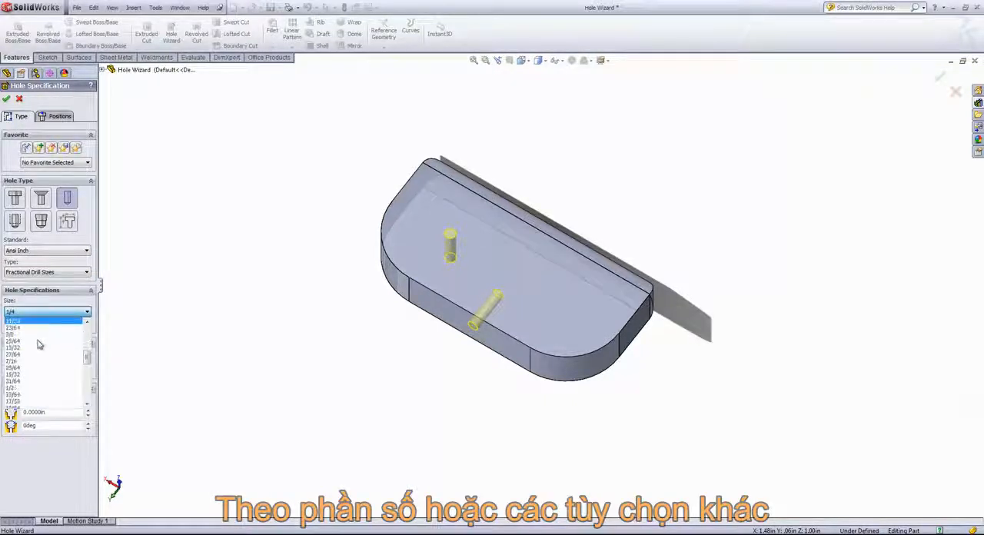
{"action": "scroll", "coordinate": [42, 358], "scroll_direction": "down", "scroll_amount": 8}
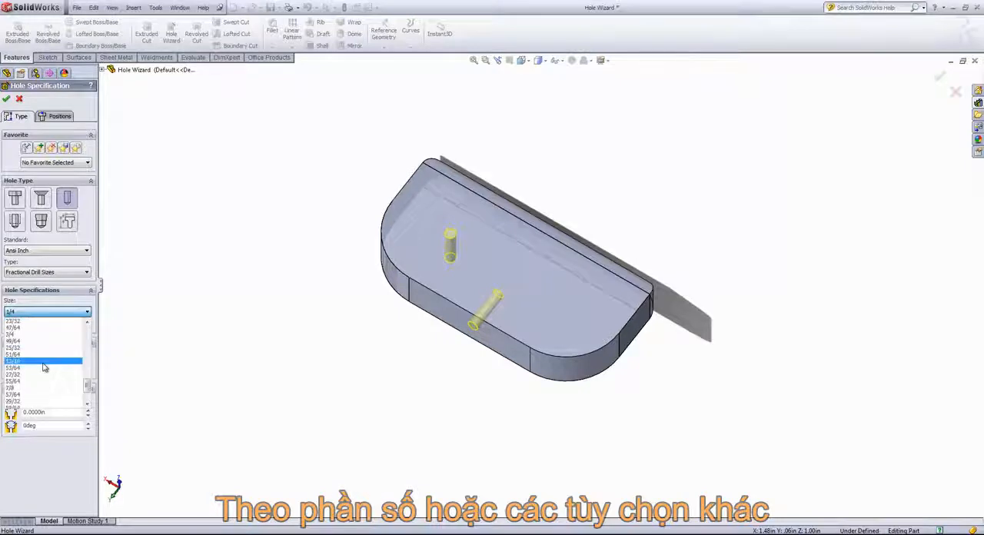
{"action": "left_click", "coordinate": [44, 282]}
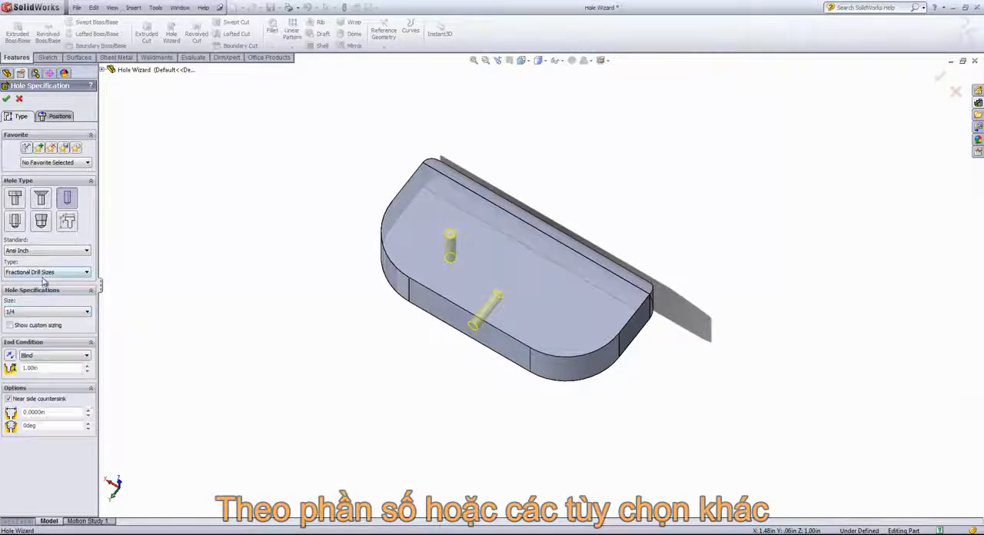
Change the type to Tap Drills and try size #8-32, then 3/8-24.
{"action": "left_click", "coordinate": [44, 273]}
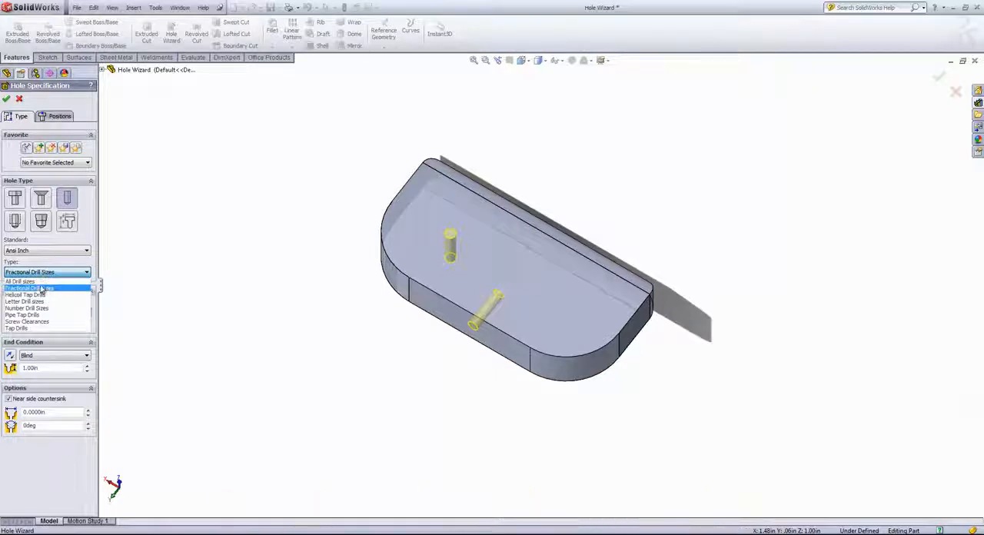
{"action": "left_click", "coordinate": [23, 329]}
{"action": "left_click", "coordinate": [40, 312]}
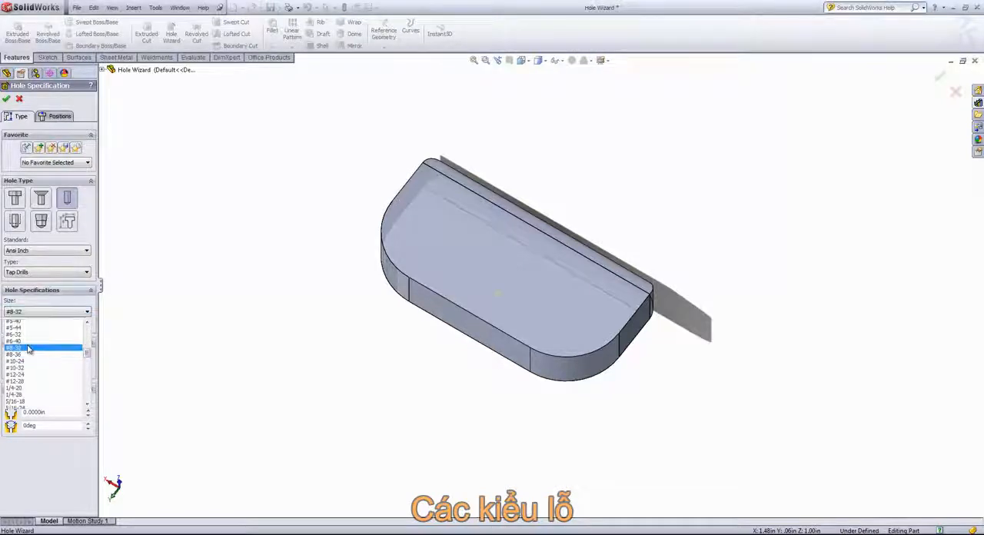
{"action": "left_click", "coordinate": [31, 347]}
{"action": "left_click", "coordinate": [42, 312]}
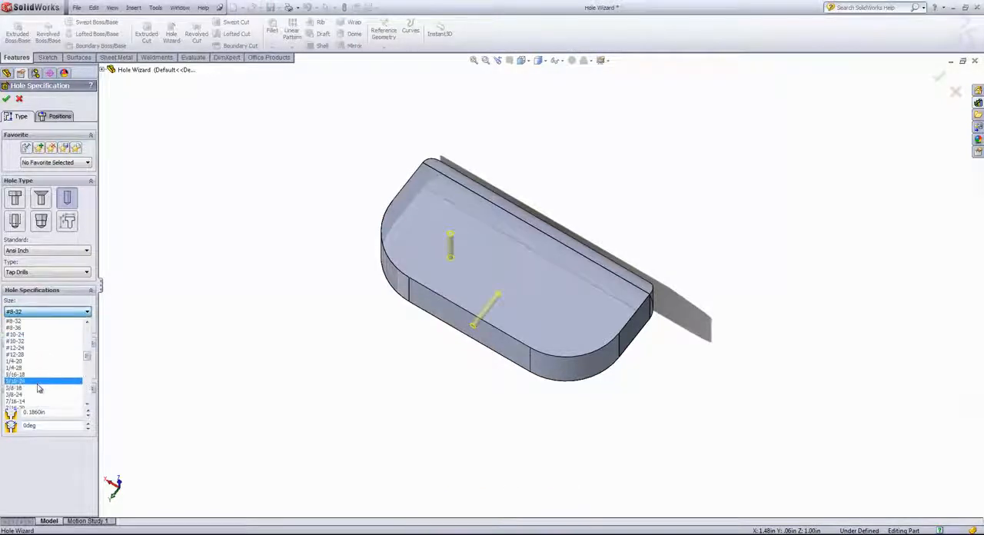
{"action": "left_click", "coordinate": [37, 392]}
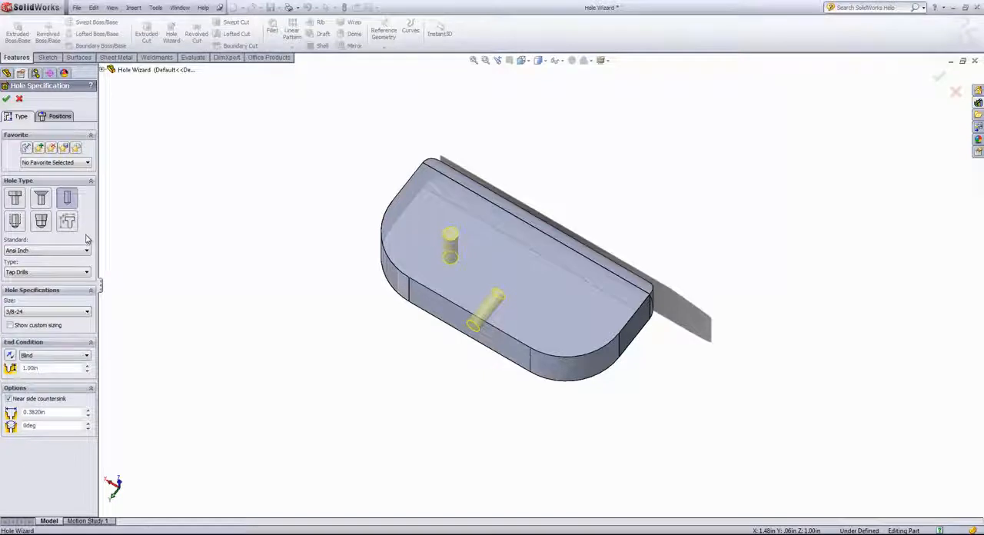
Switch the holes to a Straight Tap, keeping Bottoming Tapped Hole, and set the size to 1/4-28.
{"action": "left_click", "coordinate": [16, 222]}
{"action": "left_click", "coordinate": [11, 226]}
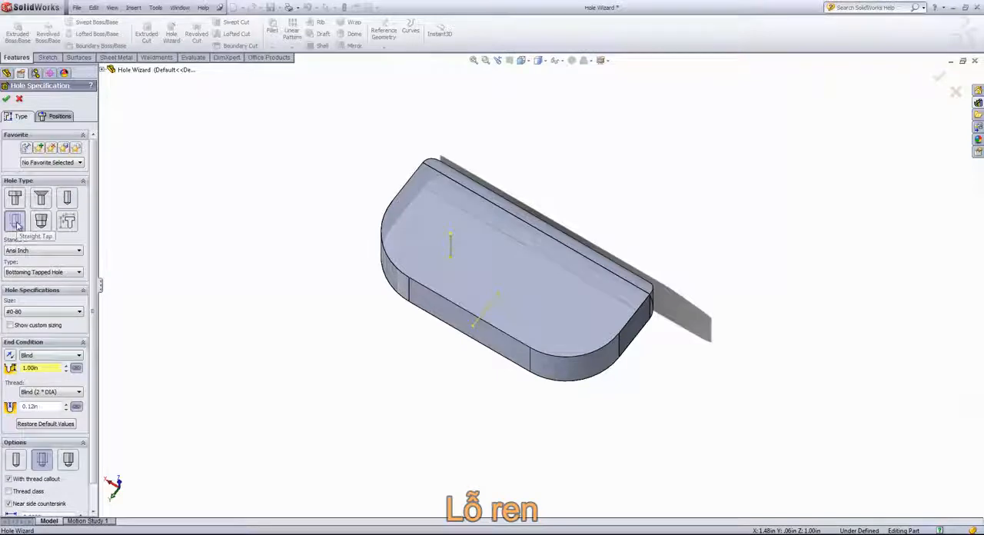
{"action": "left_click", "coordinate": [42, 313]}
{"action": "left_click", "coordinate": [42, 314]}
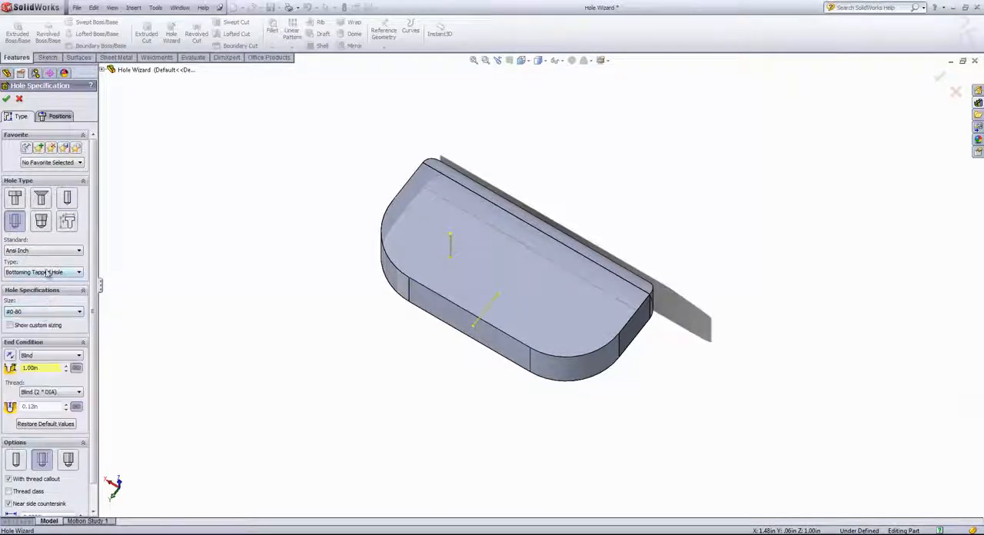
{"action": "left_click", "coordinate": [47, 273]}
{"action": "left_click", "coordinate": [47, 275]}
{"action": "left_click", "coordinate": [42, 311]}
{"action": "scroll", "coordinate": [31, 361], "scroll_direction": "down", "scroll_amount": 3}
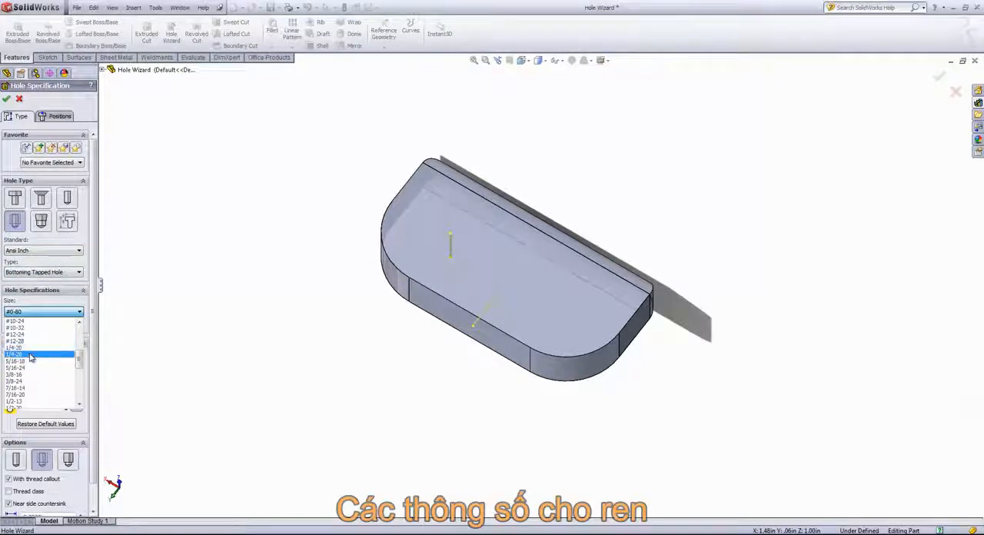
{"action": "left_click", "coordinate": [31, 355]}
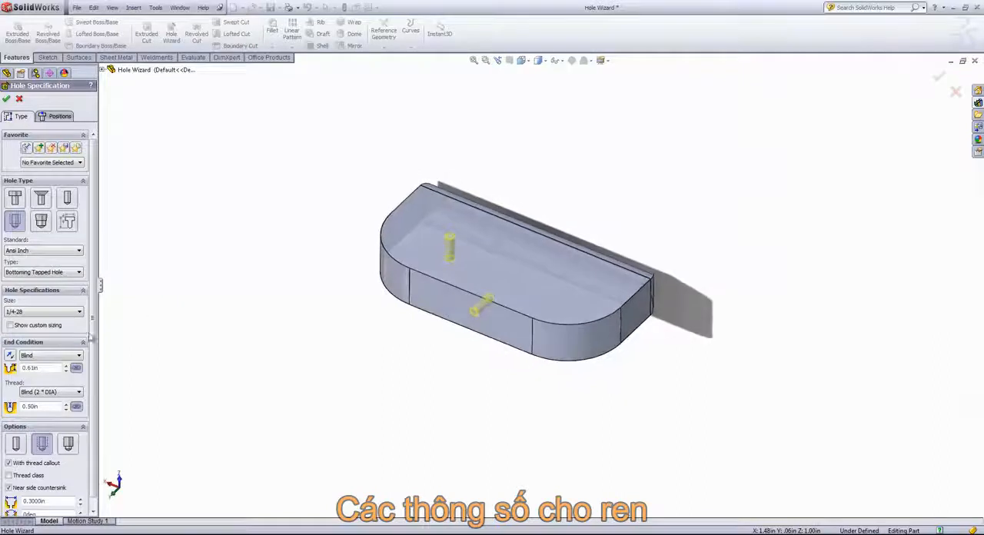
Review the end condition choices for the tapped hole and keep Blind.
{"action": "scroll", "coordinate": [68, 349], "scroll_direction": "down", "scroll_amount": 1}
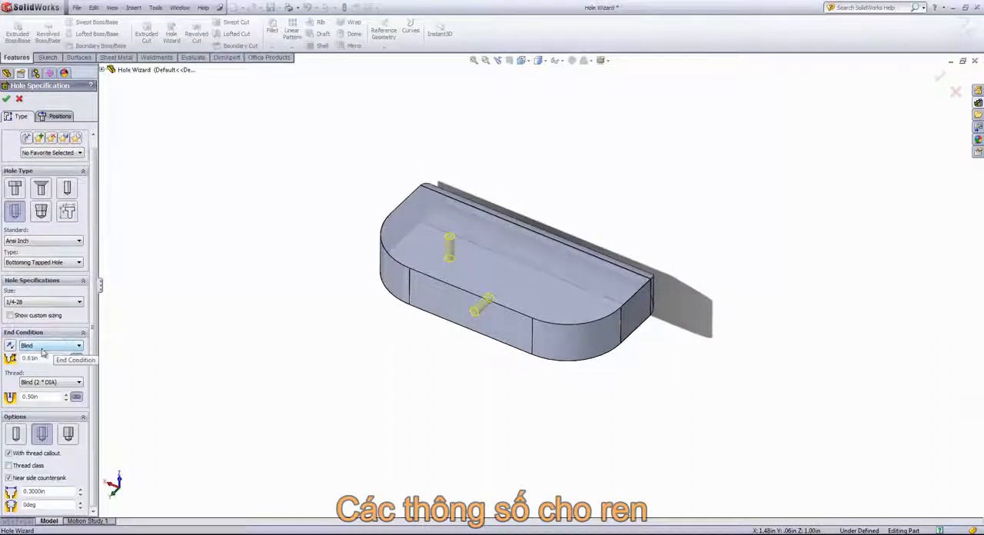
{"action": "left_click", "coordinate": [43, 347]}
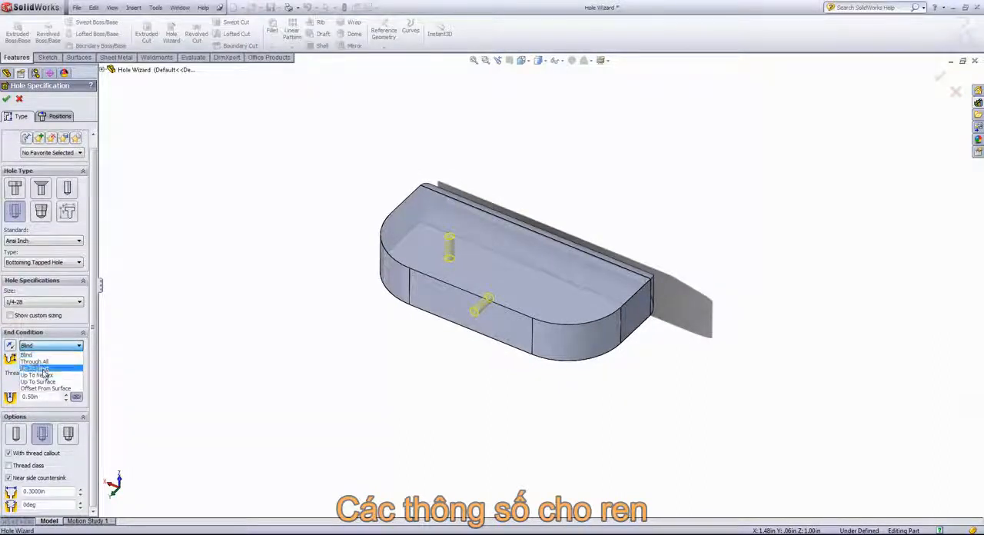
{"action": "left_click", "coordinate": [47, 347]}
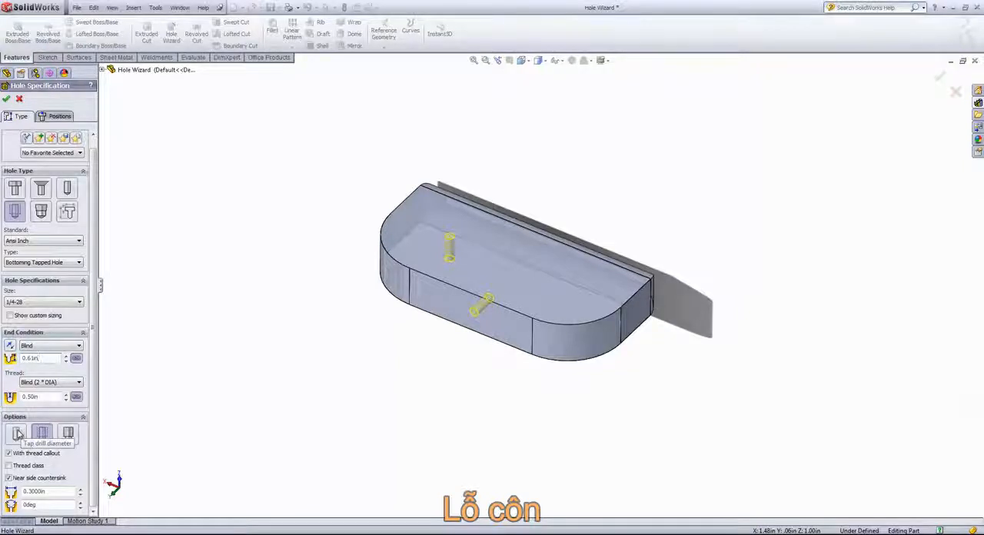
Try the Remove thread option on the tapped holes, then restore the previous thread option.
{"action": "left_click", "coordinate": [67, 436]}
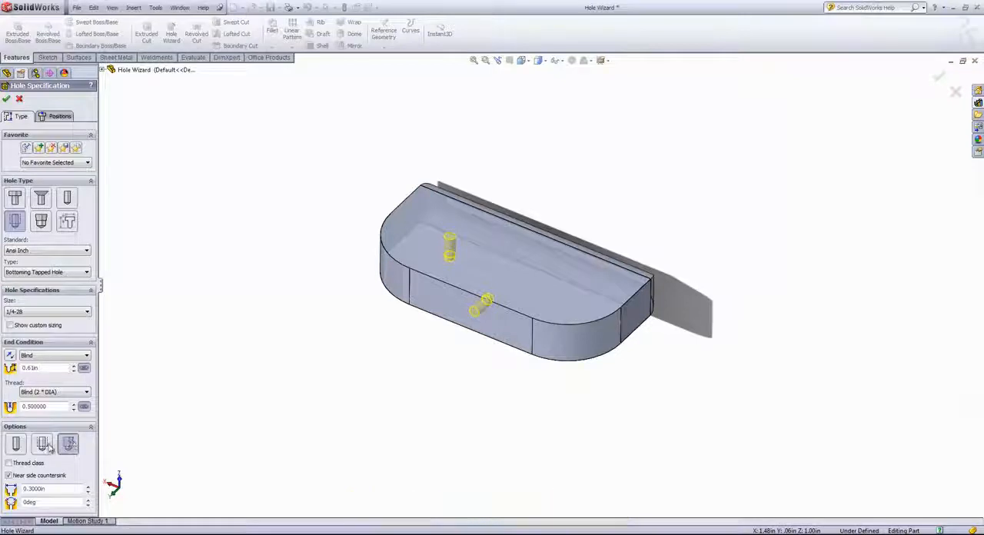
{"action": "left_click", "coordinate": [44, 446]}
{"action": "scroll", "coordinate": [63, 459], "scroll_direction": "up", "scroll_amount": 1}
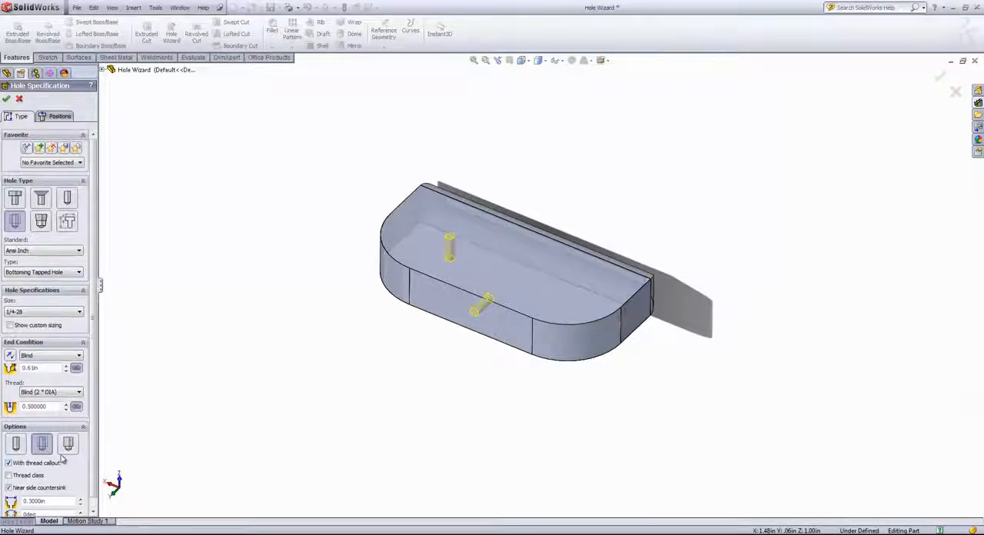
Try a Counterbore hole type with Binding Head Screw at size 1/4 for both holes.
{"action": "left_click", "coordinate": [17, 199]}
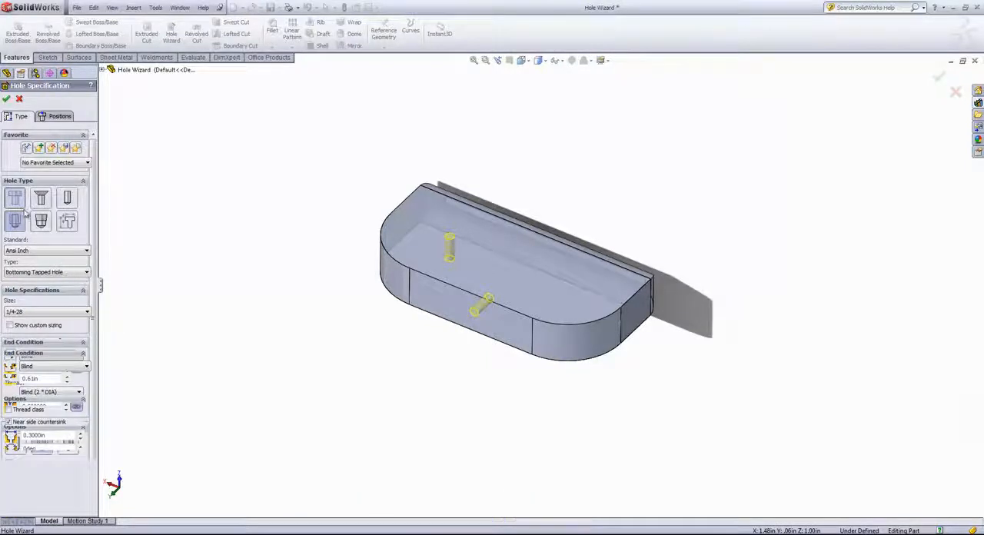
{"action": "left_click", "coordinate": [56, 313]}
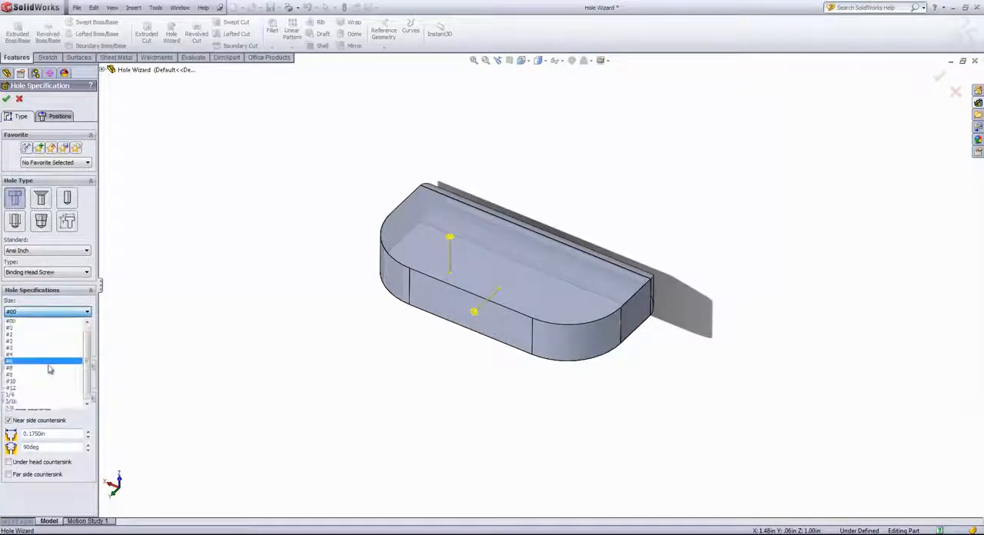
{"action": "left_click", "coordinate": [39, 391]}
{"action": "scroll", "coordinate": [464, 332], "scroll_direction": "down", "scroll_amount": 3}
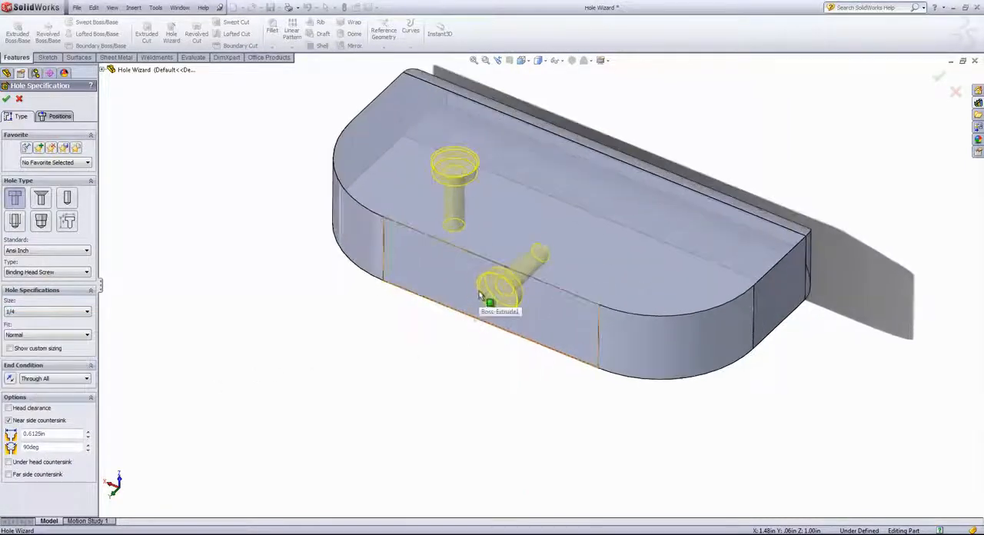
{"action": "middle_click_drag", "start_coordinate": [508, 266], "coordinate": [501, 301]}
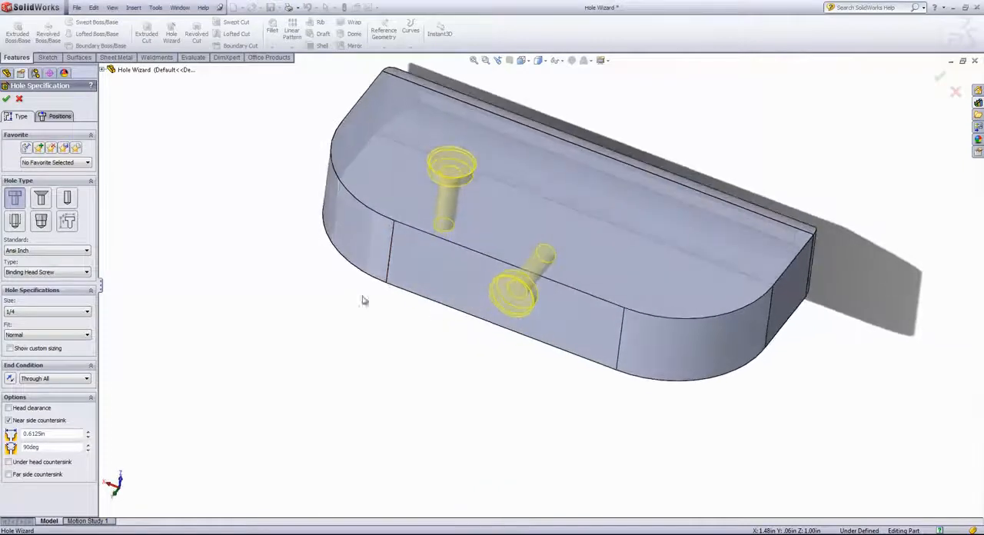
Create both holes as Countersink, Ansi Inch Flat Head Screw (100), size 5/16 with a Through All end condition.
{"action": "left_click", "coordinate": [41, 199]}
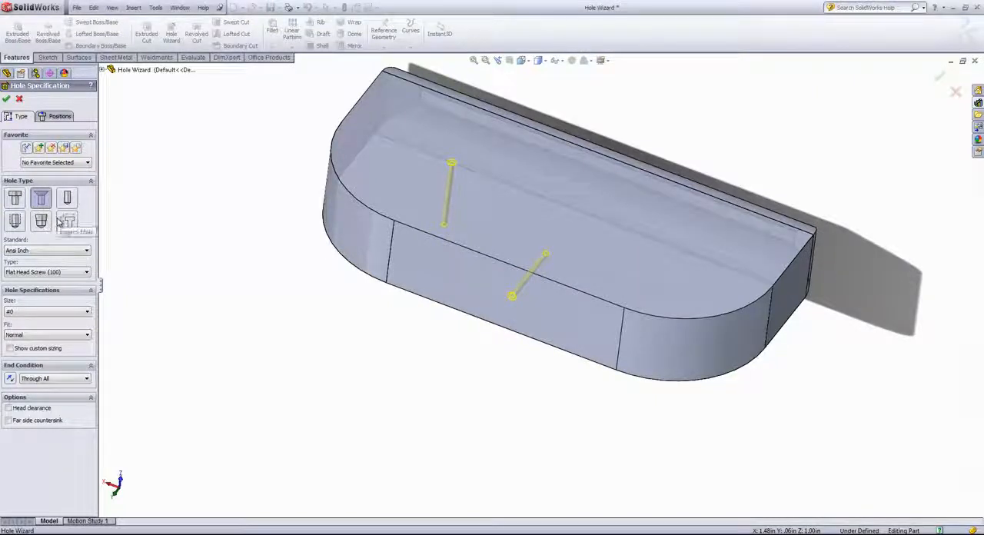
{"action": "left_click", "coordinate": [52, 274]}
{"action": "left_click", "coordinate": [53, 263]}
{"action": "left_click", "coordinate": [44, 312]}
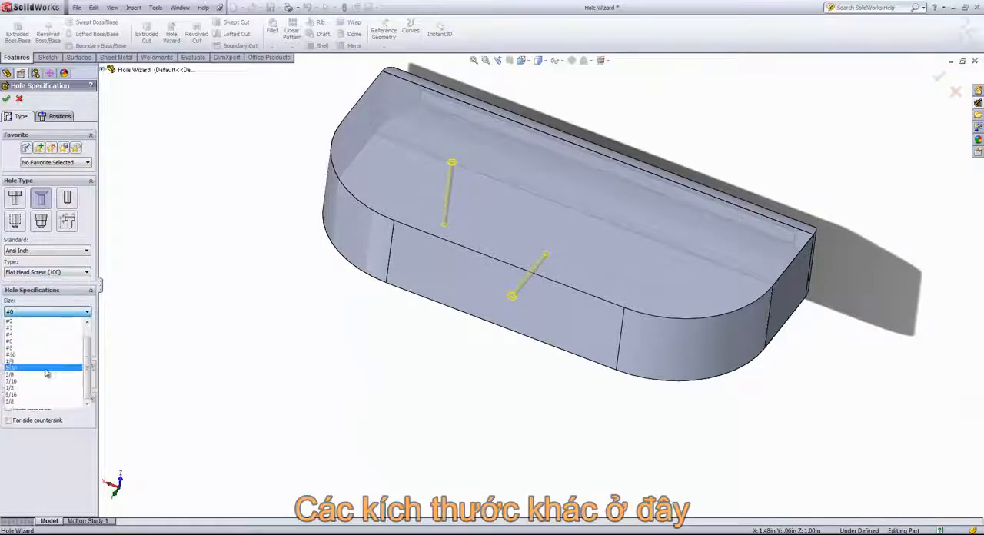
{"action": "left_click", "coordinate": [39, 361]}
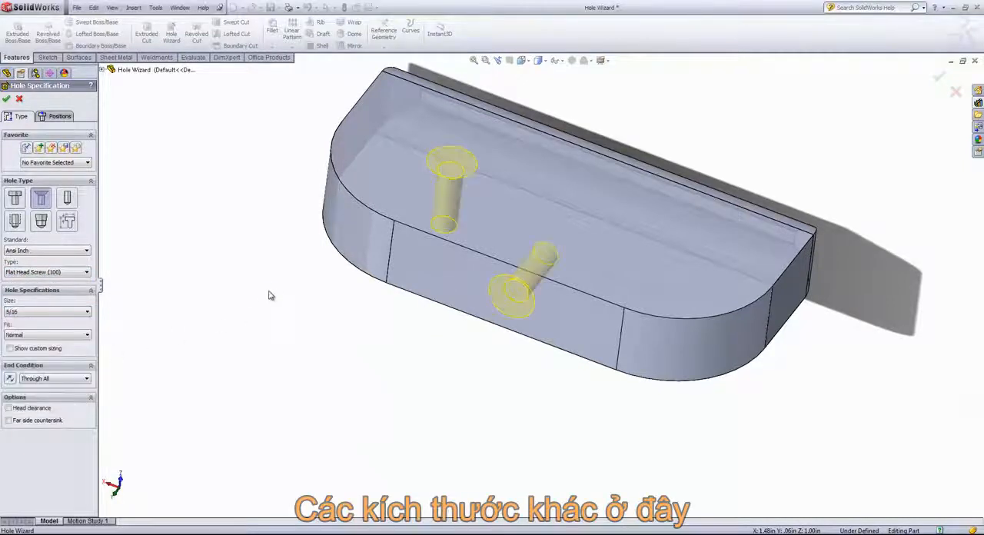
{"action": "middle_click_drag", "start_coordinate": [270, 294], "coordinate": [220, 254]}
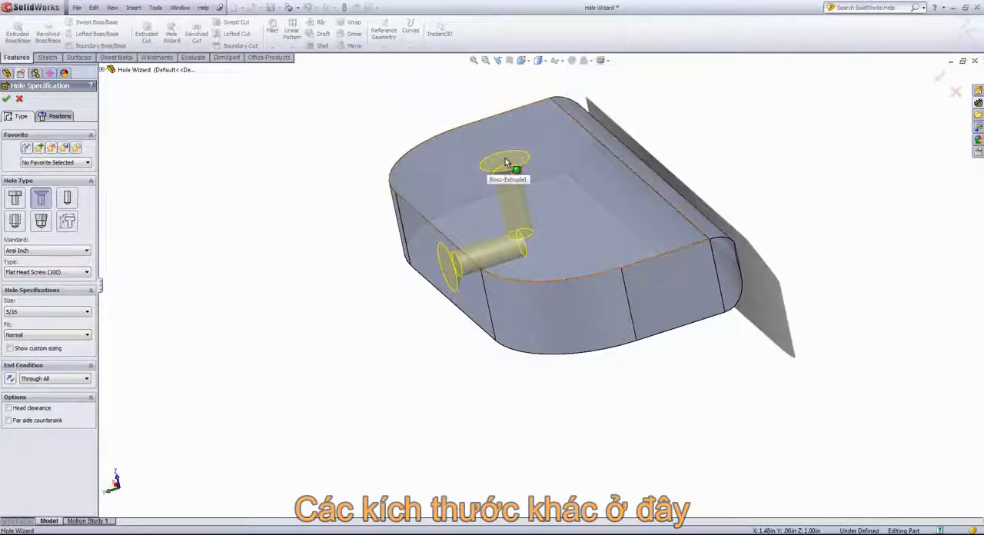
{"action": "middle_click_drag", "start_coordinate": [504, 174], "coordinate": [478, 175]}
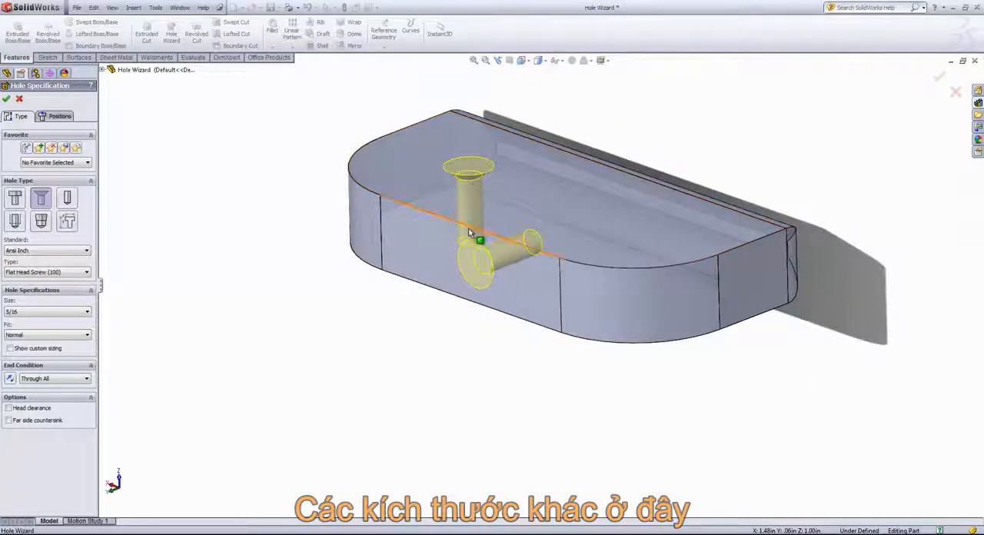
{"action": "middle_click_drag", "start_coordinate": [263, 195], "coordinate": [292, 211]}
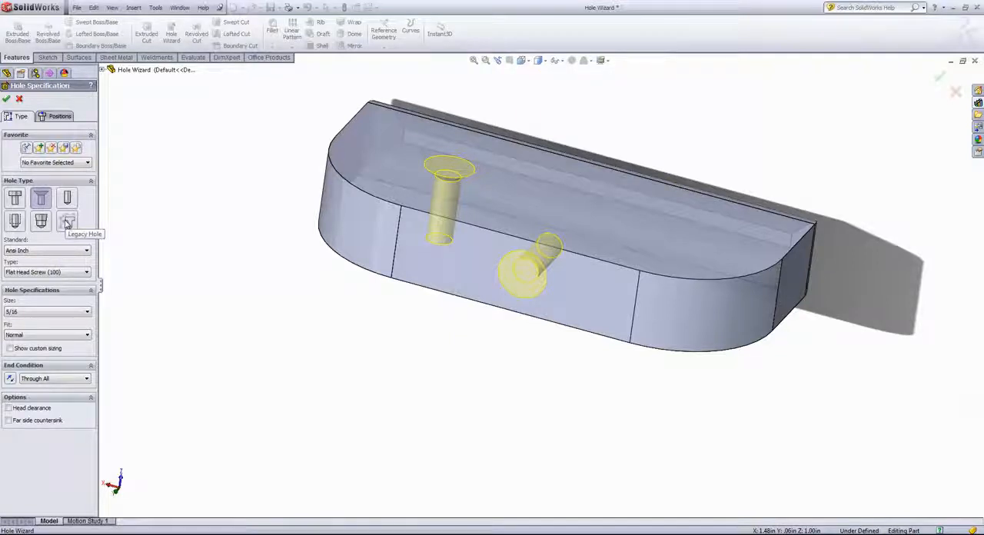
{"action": "left_click", "coordinate": [6, 100]}
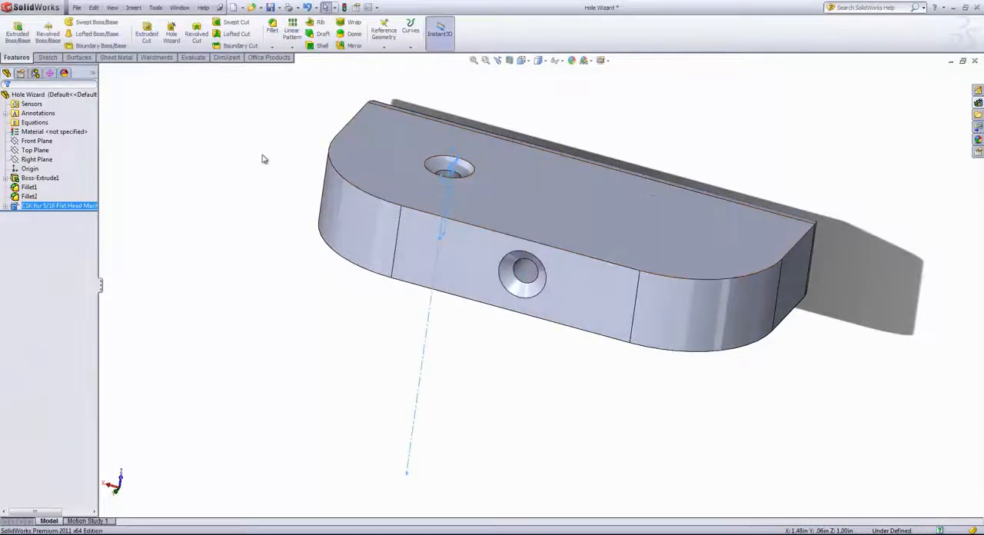
Edit the countersink feature's position sketch, moving the top-face hole point to about X 0.76, Y -0.12 in, and rebuild.
{"action": "middle_click_drag", "start_coordinate": [271, 128], "coordinate": [437, 204]}
{"action": "left_click", "coordinate": [453, 179]}
{"action": "left_click", "coordinate": [260, 215]}
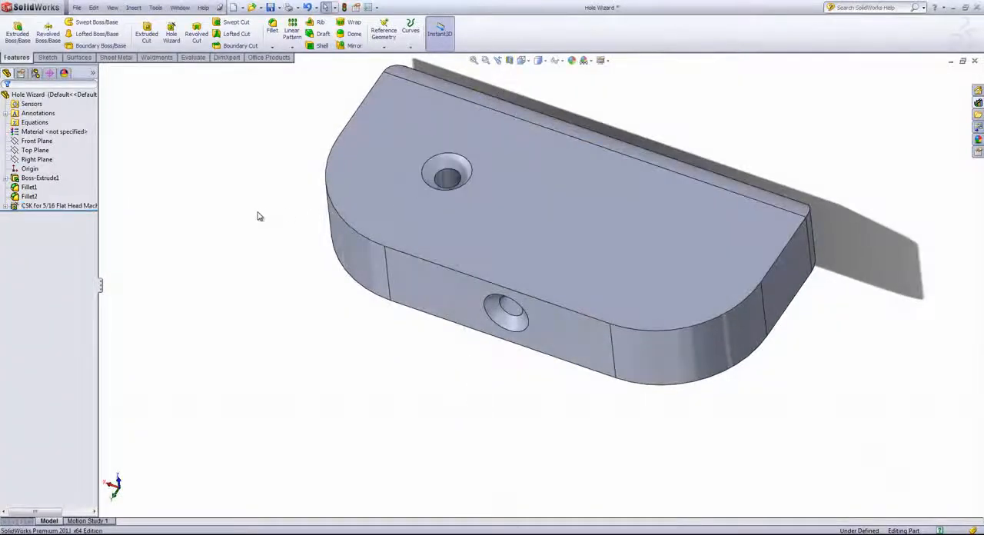
{"action": "scroll", "coordinate": [231, 192], "scroll_direction": "down", "scroll_amount": 1}
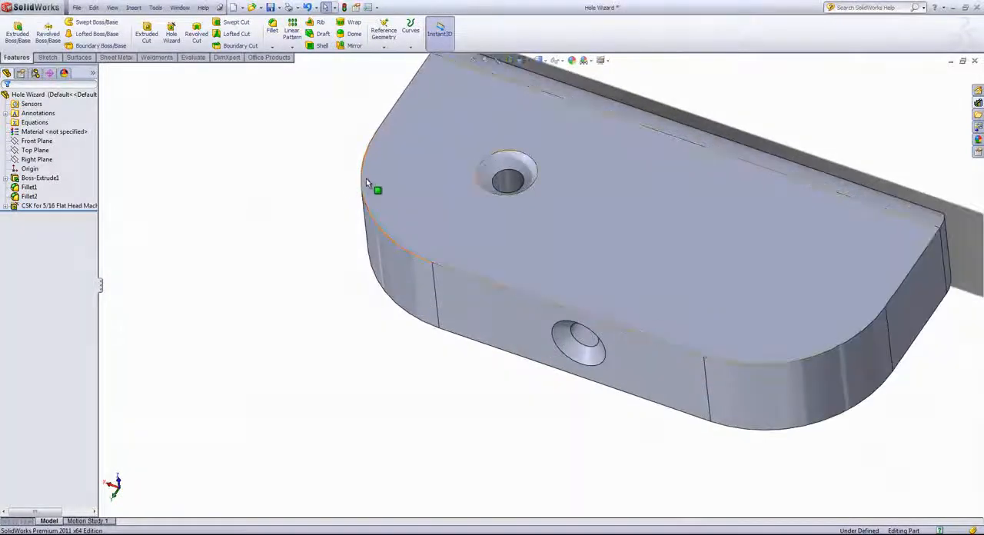
{"action": "scroll", "coordinate": [366, 176], "scroll_direction": "up", "scroll_amount": 1}
{"action": "right_click", "coordinate": [42, 206]}
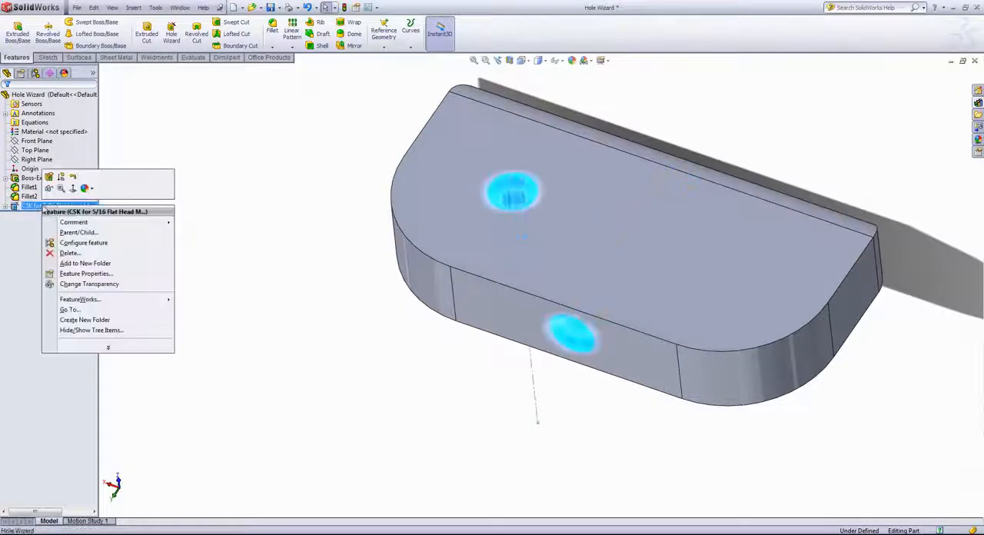
{"action": "left_click", "coordinate": [7, 211]}
{"action": "left_click", "coordinate": [5, 206]}
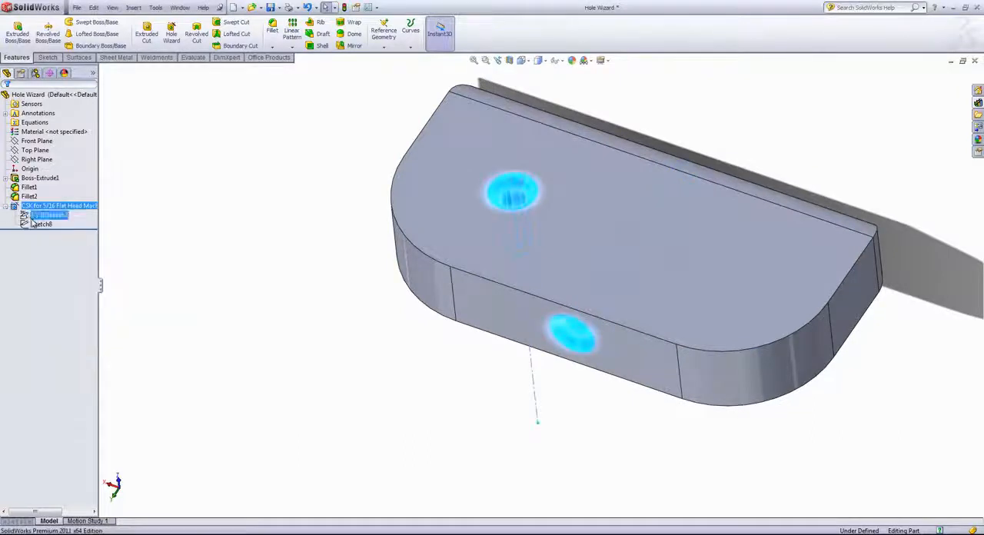
{"action": "right_click", "coordinate": [38, 216]}
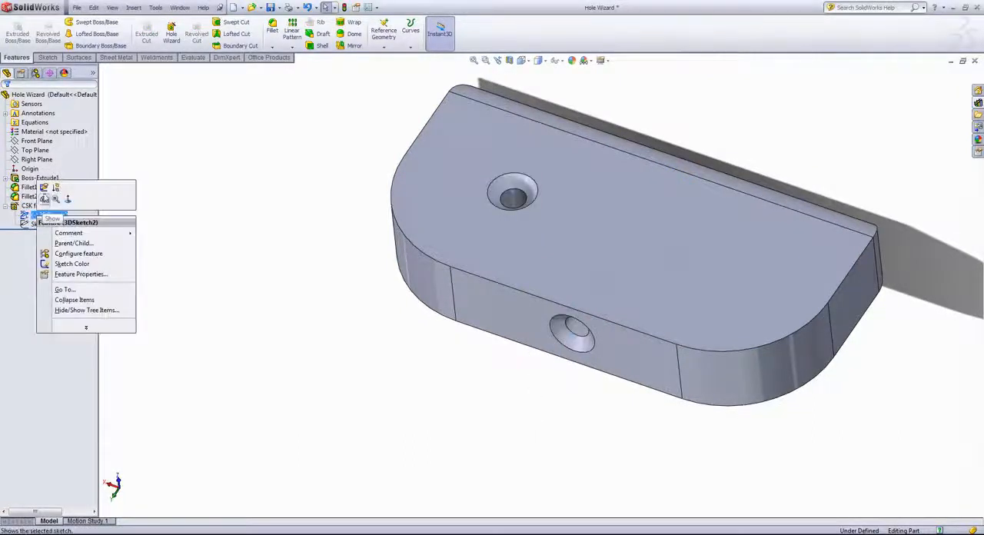
{"action": "left_click", "coordinate": [47, 222]}
{"action": "mouse_move", "coordinate": [513, 191]}
{"action": "left_mouse_down"}
{"action": "mouse_move", "coordinate": [566, 201]}
{"action": "mouse_move", "coordinate": [576, 176]}
{"action": "mouse_move", "coordinate": [571, 202]}
{"action": "left_mouse_up"}
{"action": "left_click", "coordinate": [936, 76]}
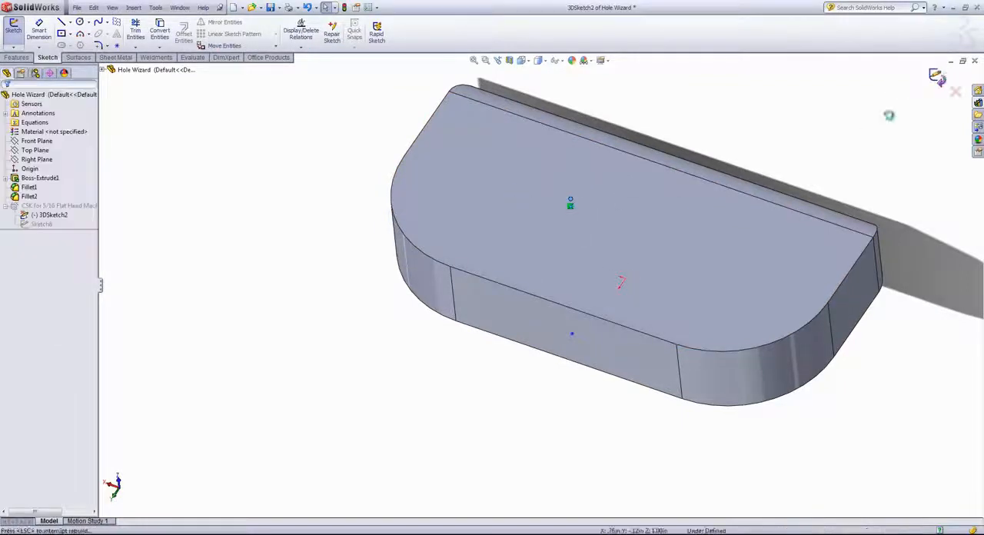
Add two points to the hole position sketch on the top face, one on either side of the existing point, and exit the sketch.
{"action": "scroll", "coordinate": [592, 258], "scroll_direction": "up", "scroll_amount": 1}
{"action": "mouse_move", "coordinate": [592, 259]}
{"action": "middle_mouse_down"}
{"action": "mouse_move", "coordinate": [591, 194]}
{"action": "mouse_move", "coordinate": [568, 219]}
{"action": "middle_mouse_up"}
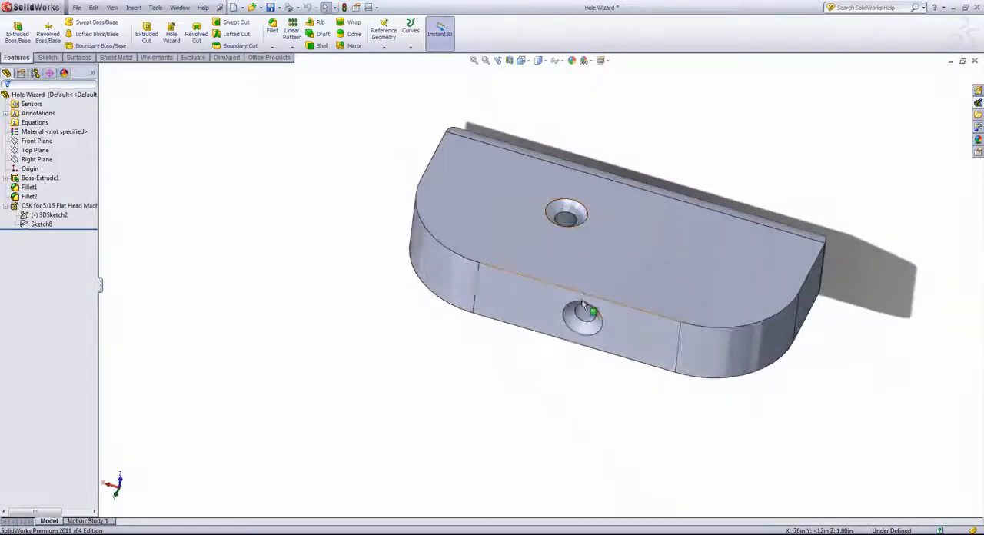
{"action": "right_click", "coordinate": [50, 214]}
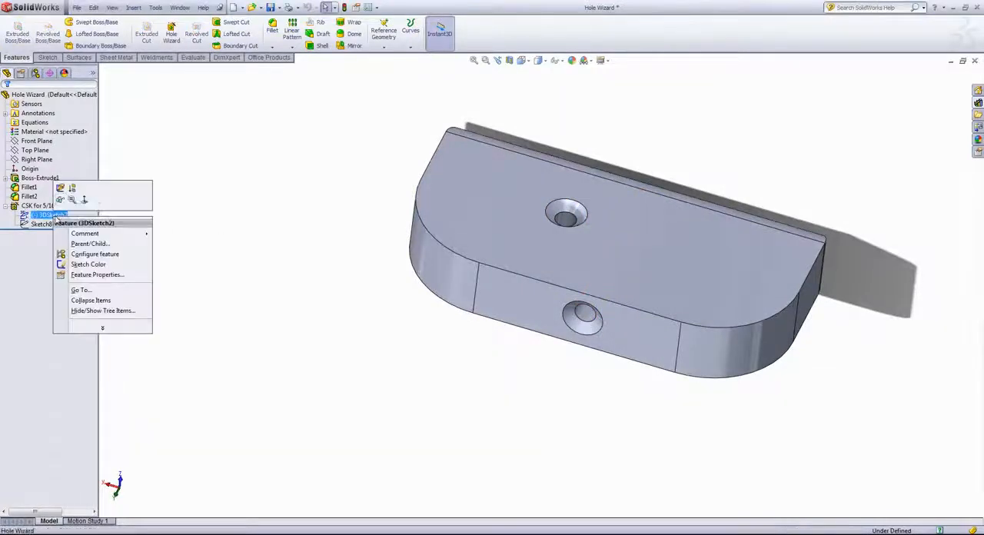
{"action": "left_click", "coordinate": [60, 187]}
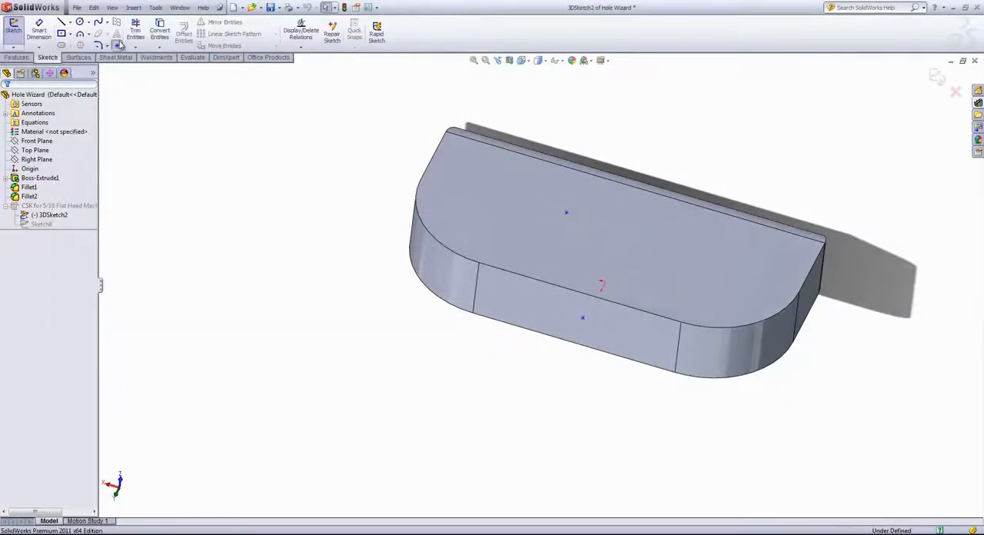
{"action": "left_click", "coordinate": [470, 206]}
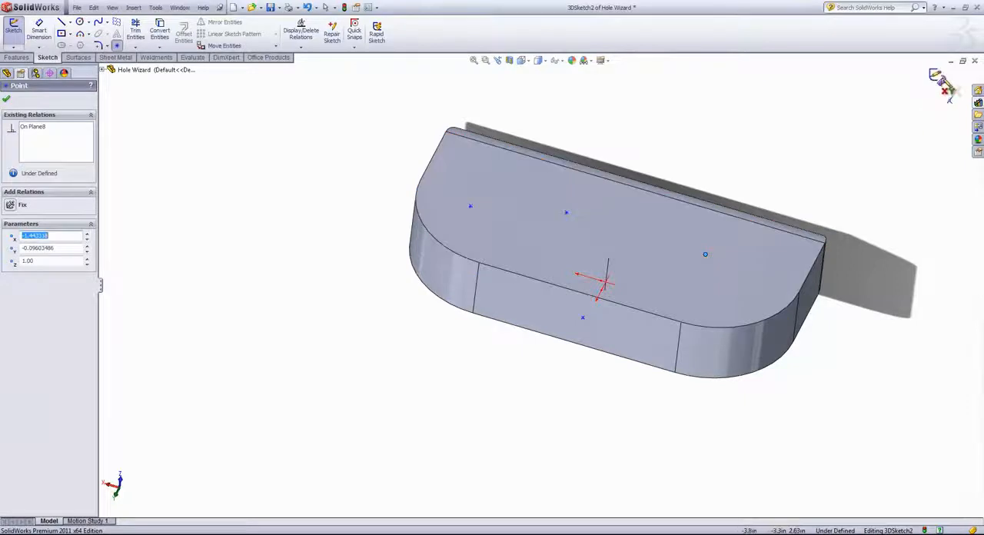
{"action": "left_click", "coordinate": [936, 77]}
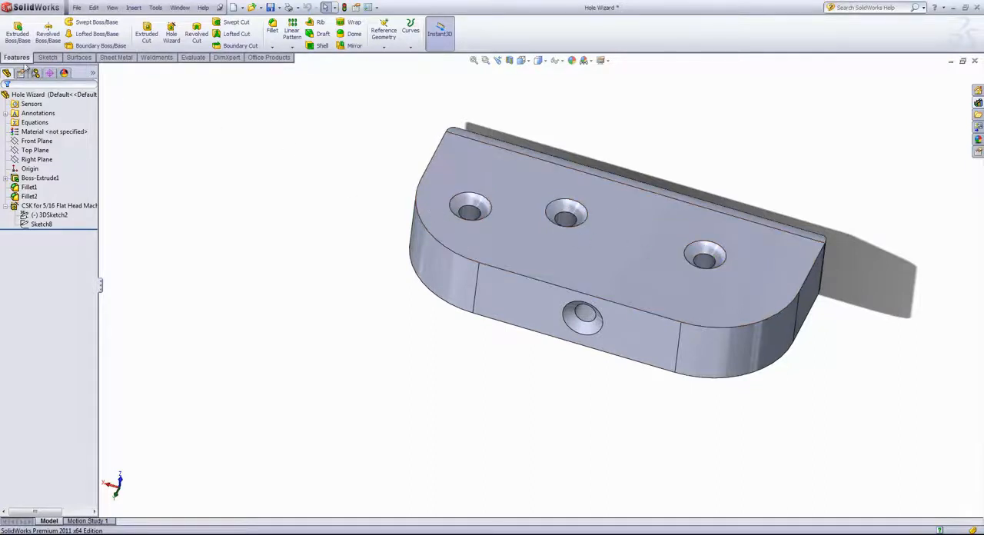
{"action": "left_click", "coordinate": [17, 33]}
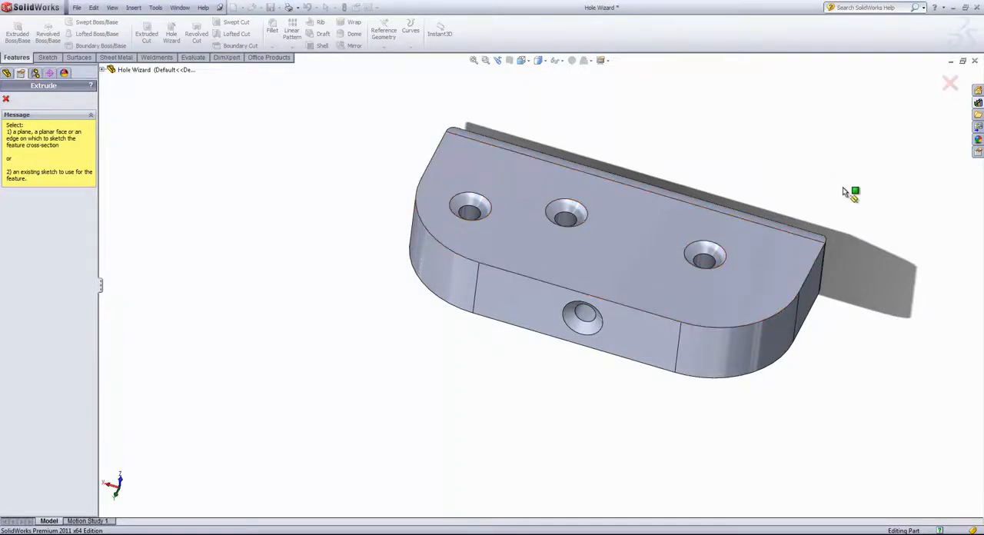
{"action": "left_click", "coordinate": [949, 83]}
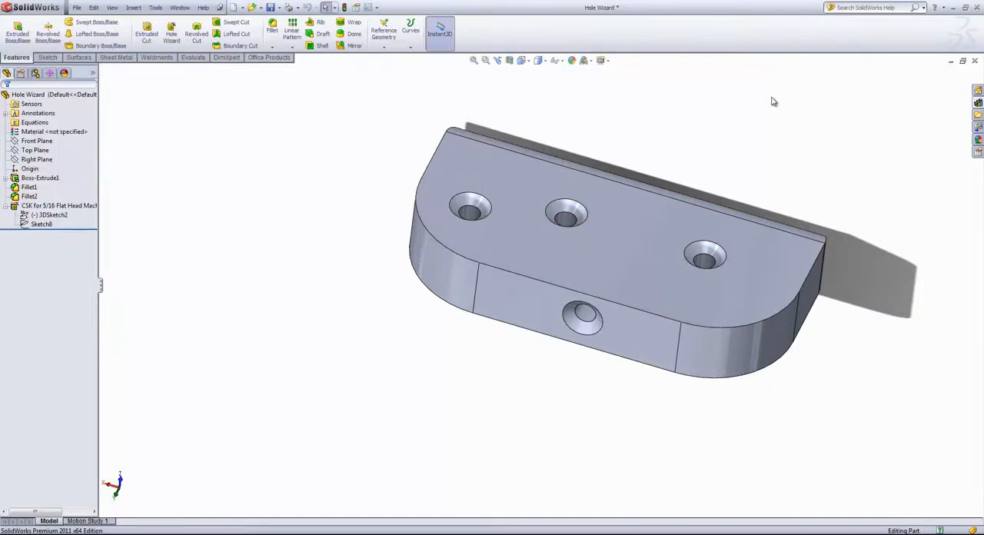